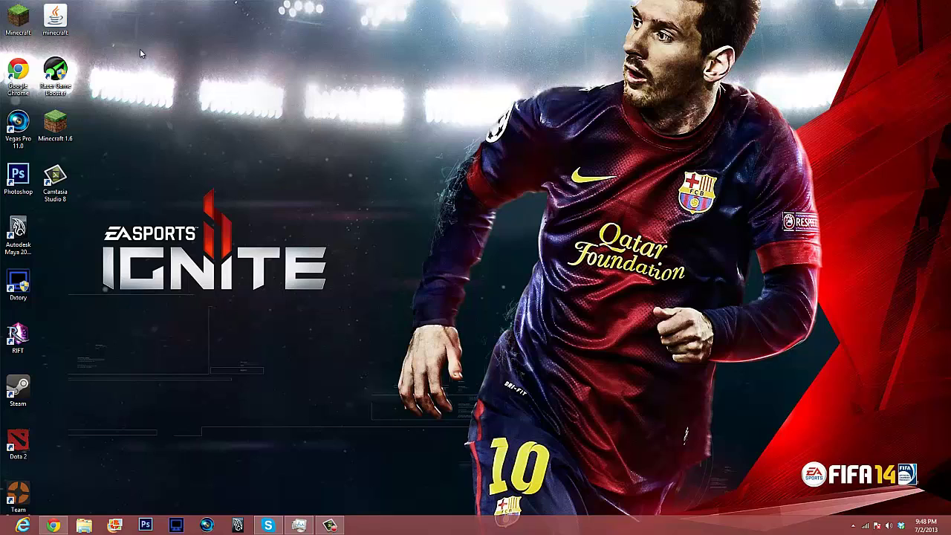
Step: Start the Minecraft 1.6 launcher and browse its console, news and profile tabs
double_click(59, 125)
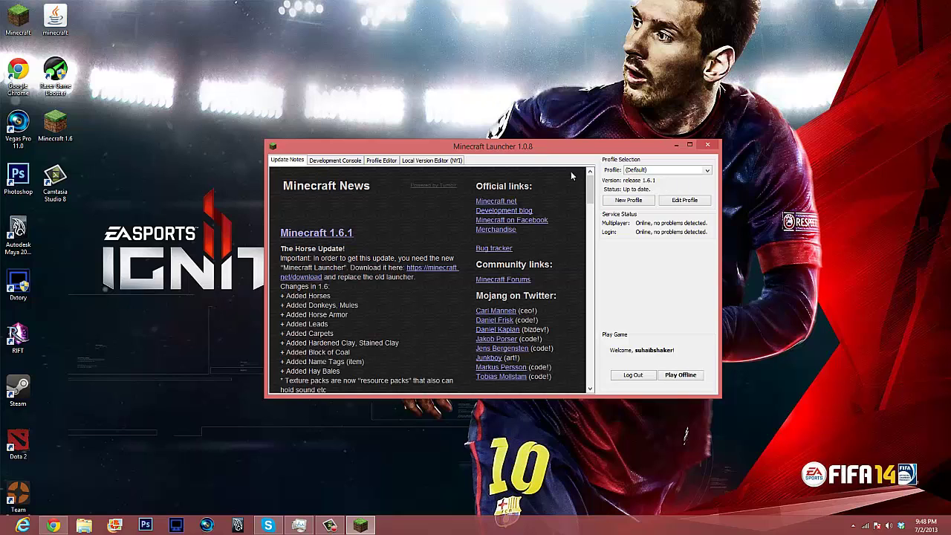
click(320, 160)
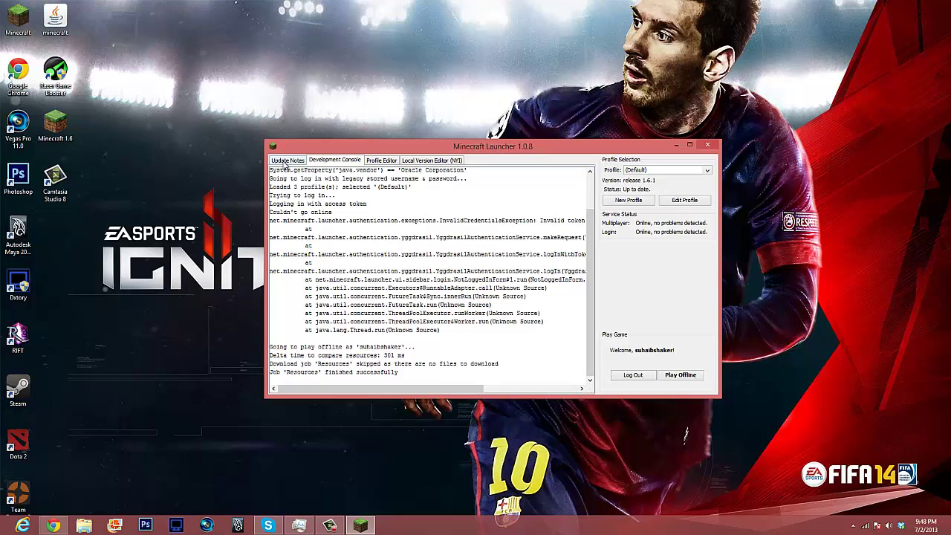
click(285, 161)
click(371, 161)
click(342, 161)
click(384, 161)
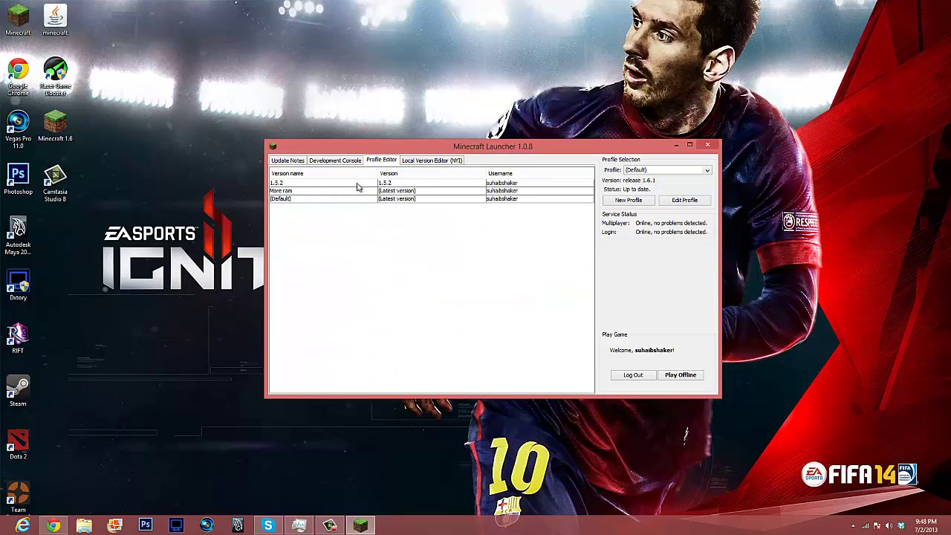
Step: Inspect the 1.5.2 profile and the profile dropdown without changing anything
click(357, 184)
click(634, 172)
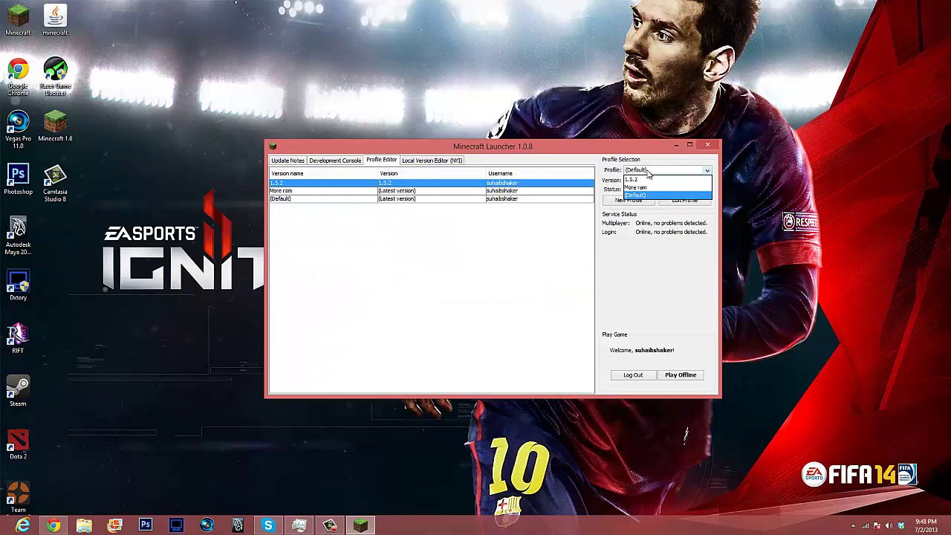
click(512, 249)
right_click(455, 182)
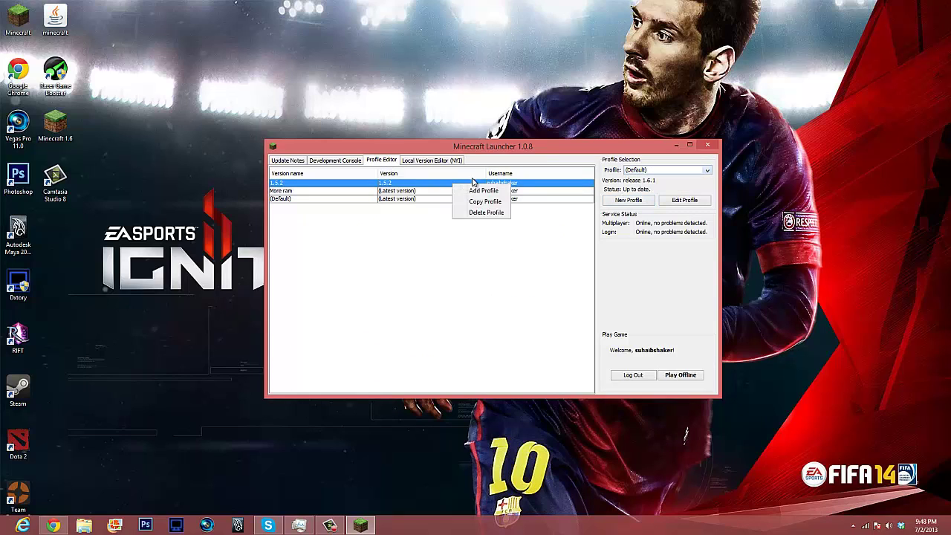
click(463, 246)
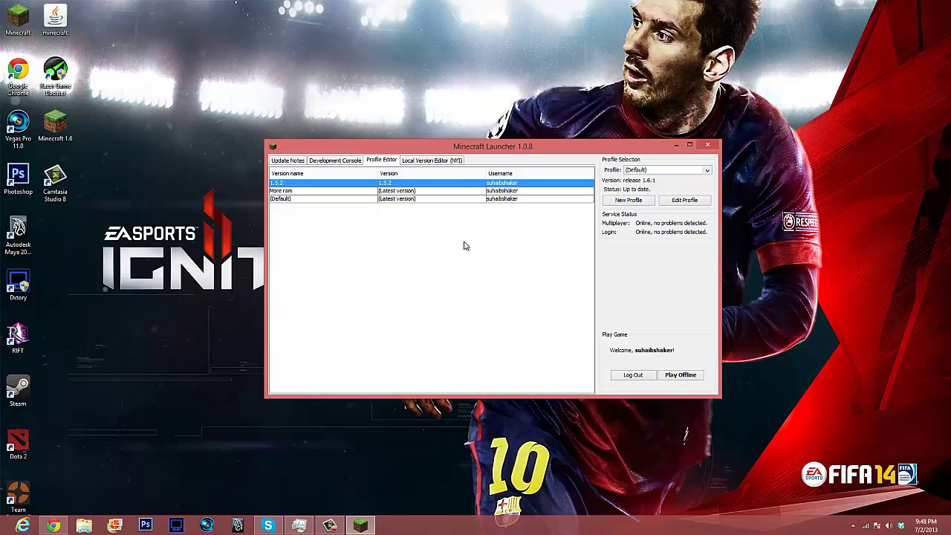
Step: View the installed game versions, return to Minecraft News, and list the launch profiles
click(417, 162)
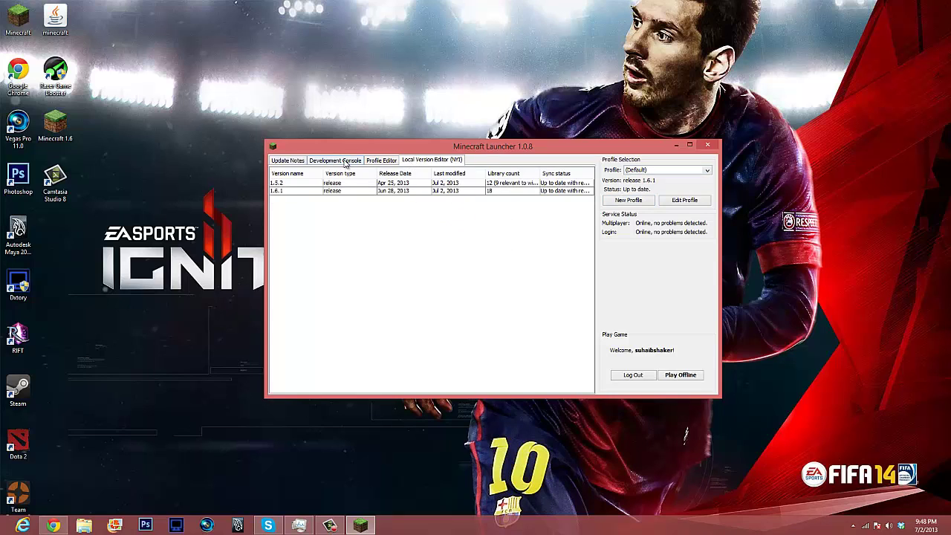
click(299, 164)
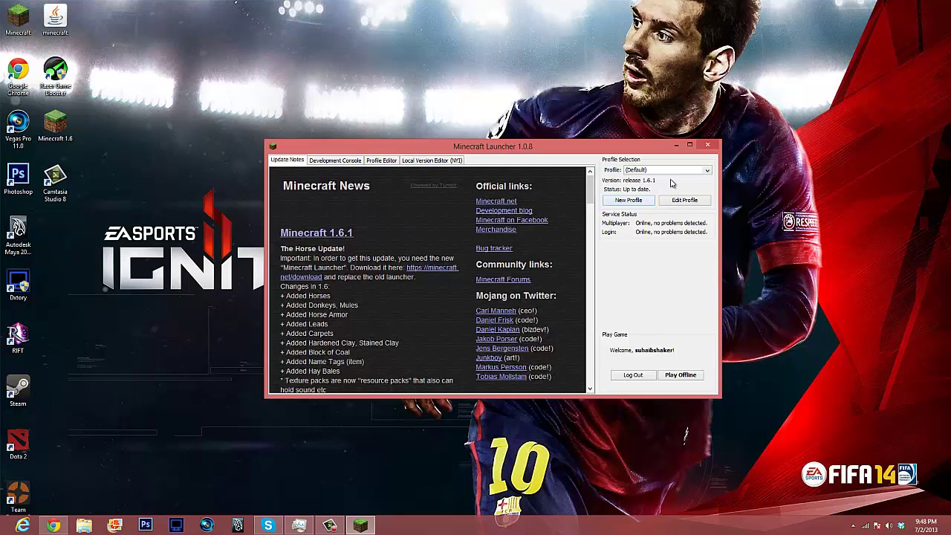
click(638, 171)
click(636, 194)
click(629, 200)
click(527, 264)
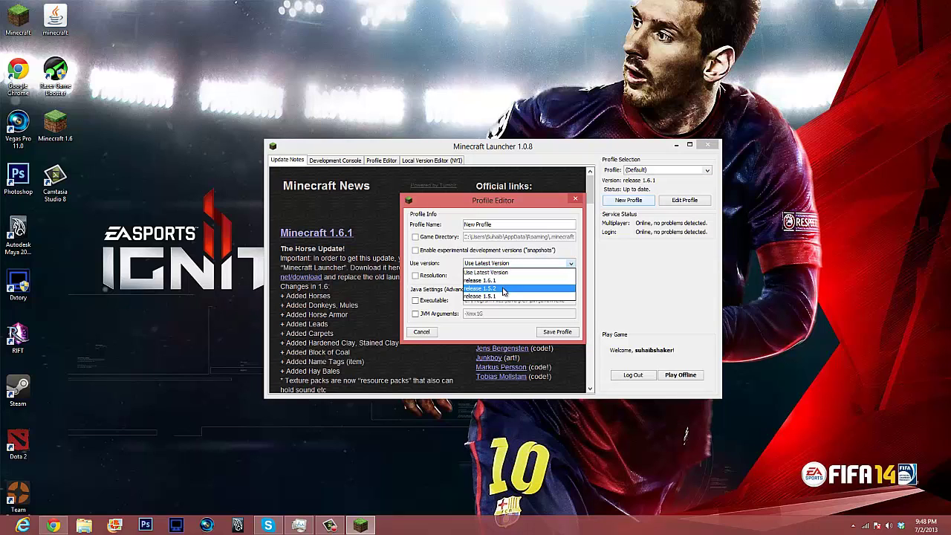
click(502, 291)
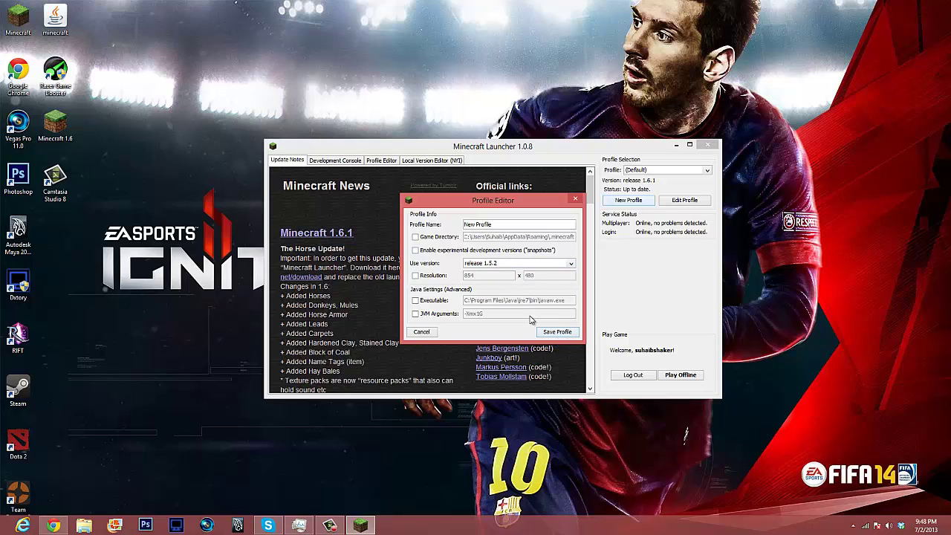
click(483, 251)
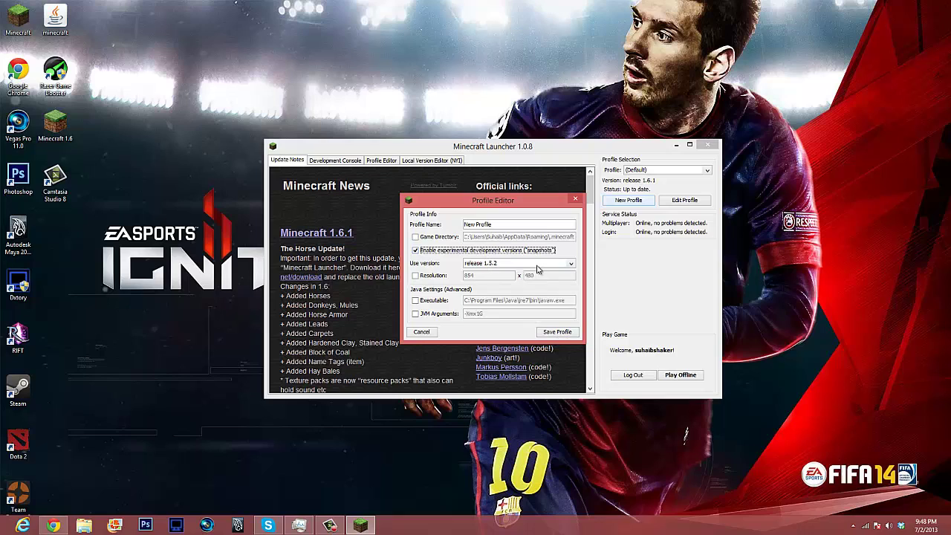
click(536, 264)
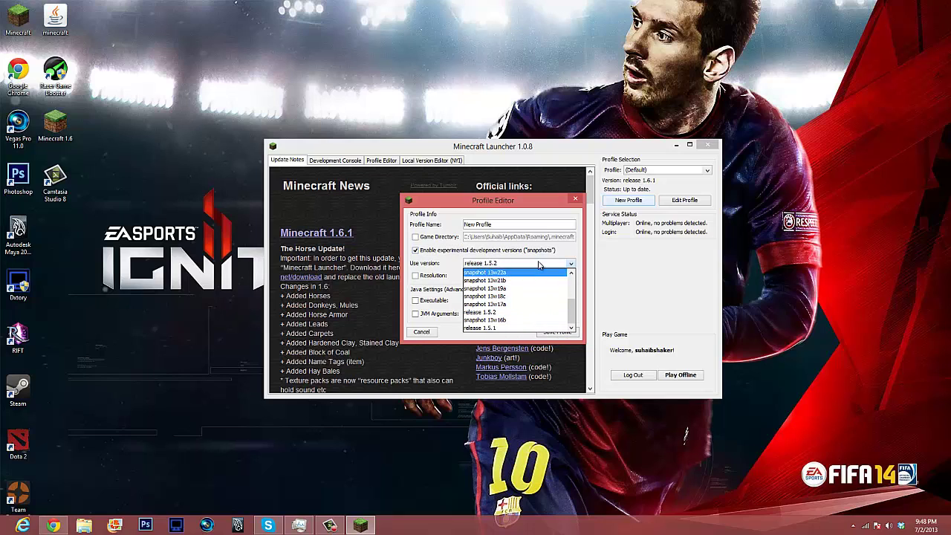
scroll(541, 293, up, 3)
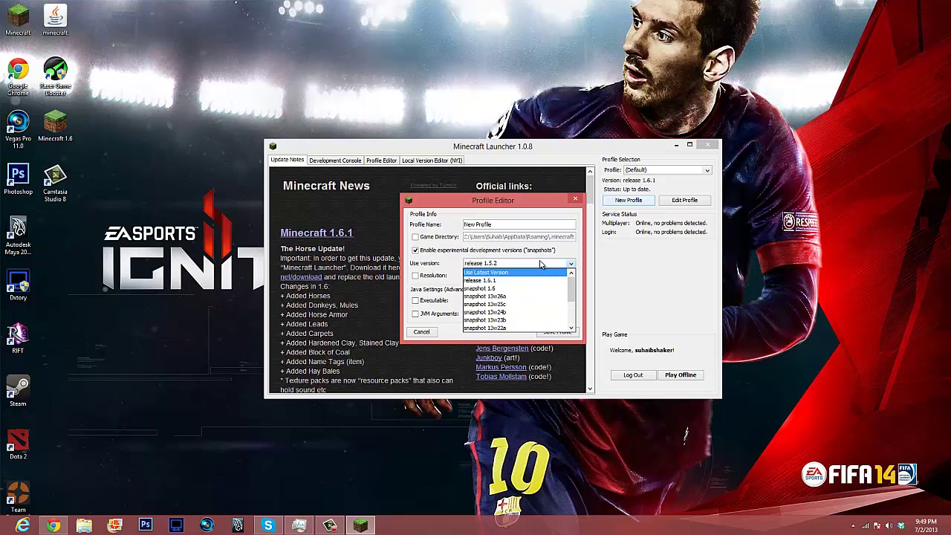
click(421, 257)
click(570, 263)
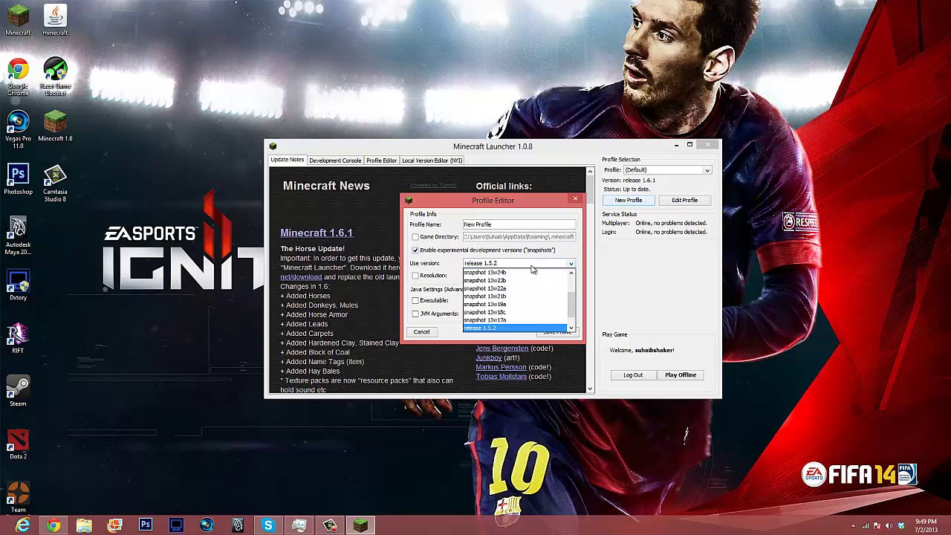
click(418, 253)
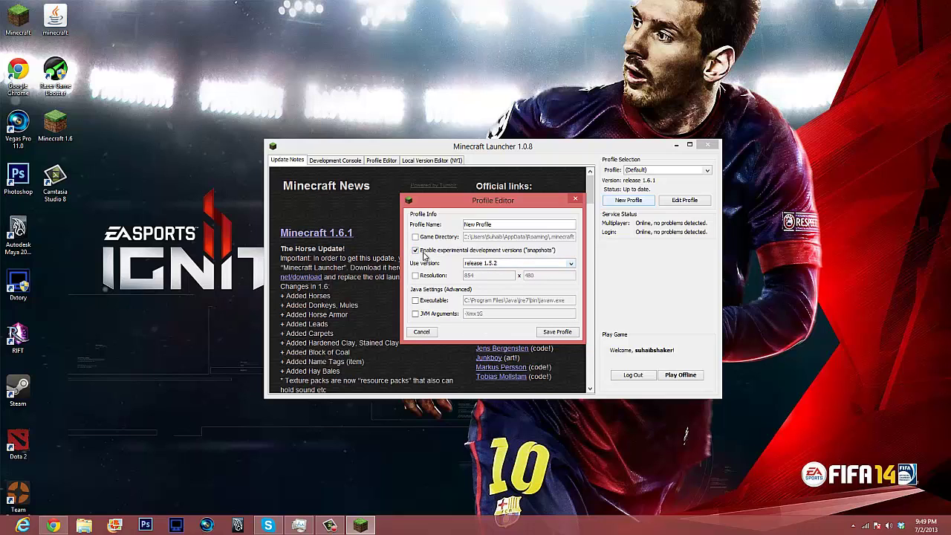
click(516, 264)
click(508, 292)
click(416, 315)
click(479, 315)
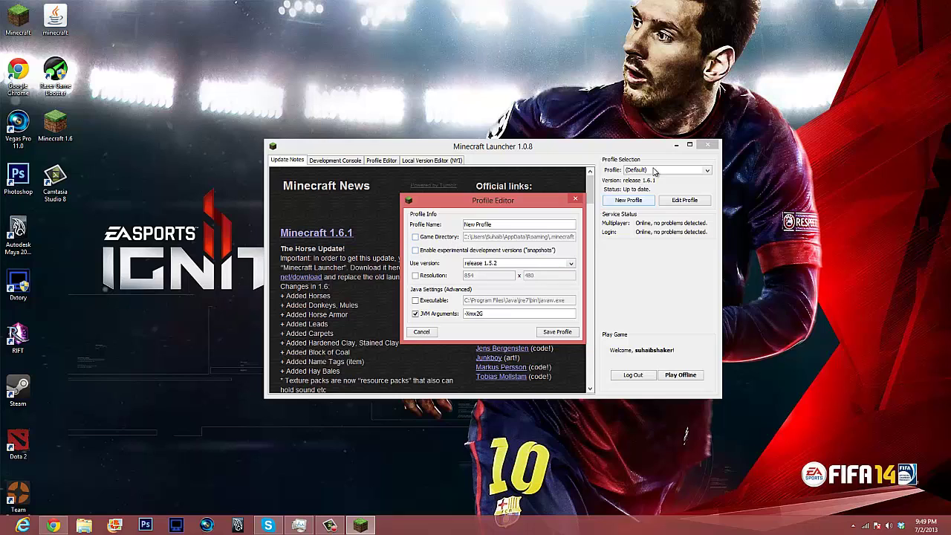
click(577, 199)
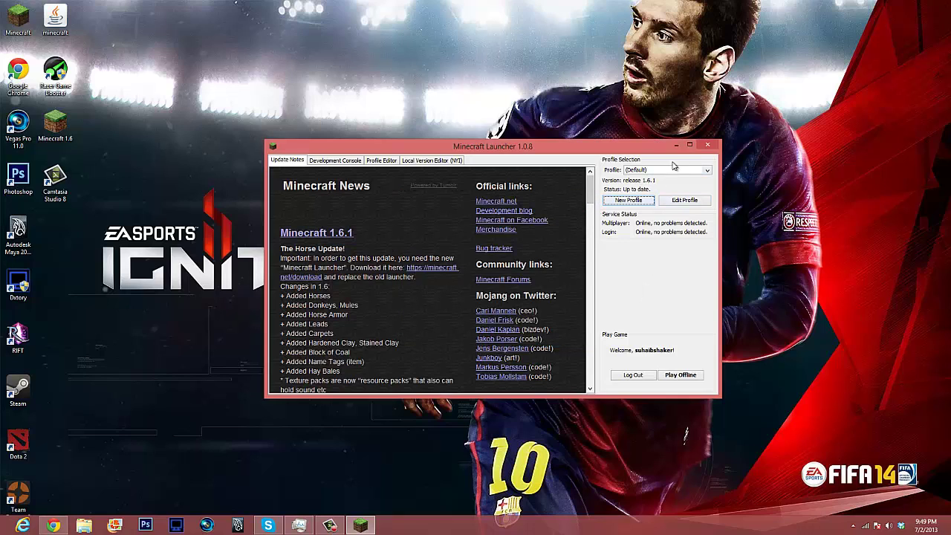
Step: Close the launcher and return to the Better Sprinting mod page in Chrome
click(708, 147)
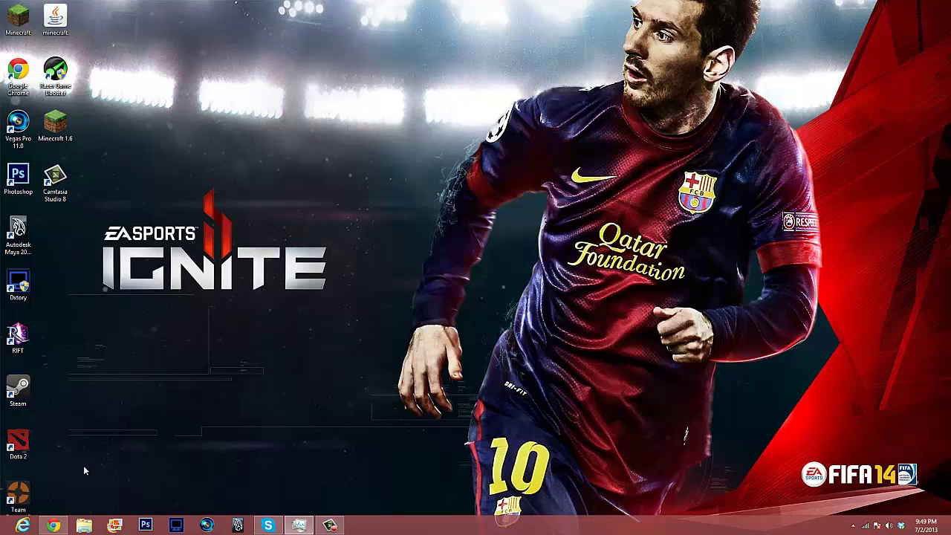
click(54, 525)
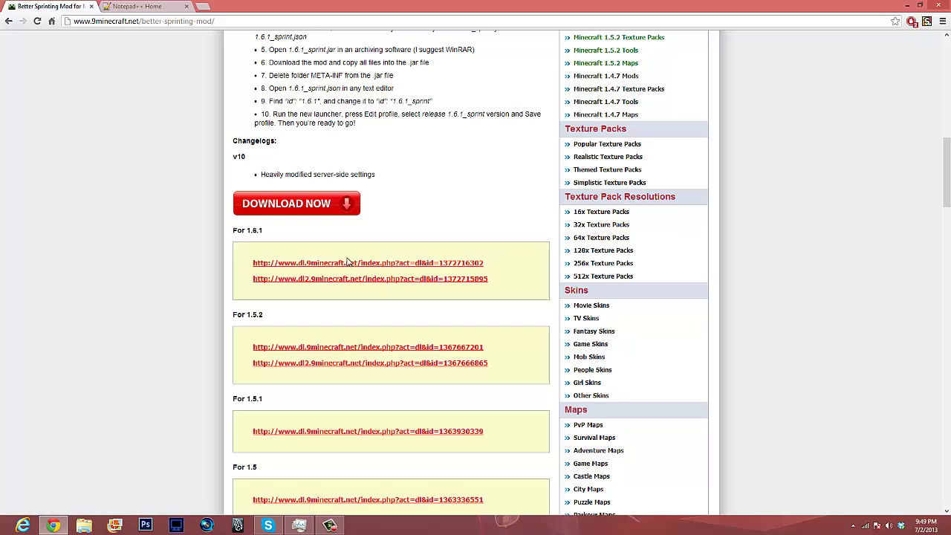
drag(415, 258, 209, 278)
click(240, 265)
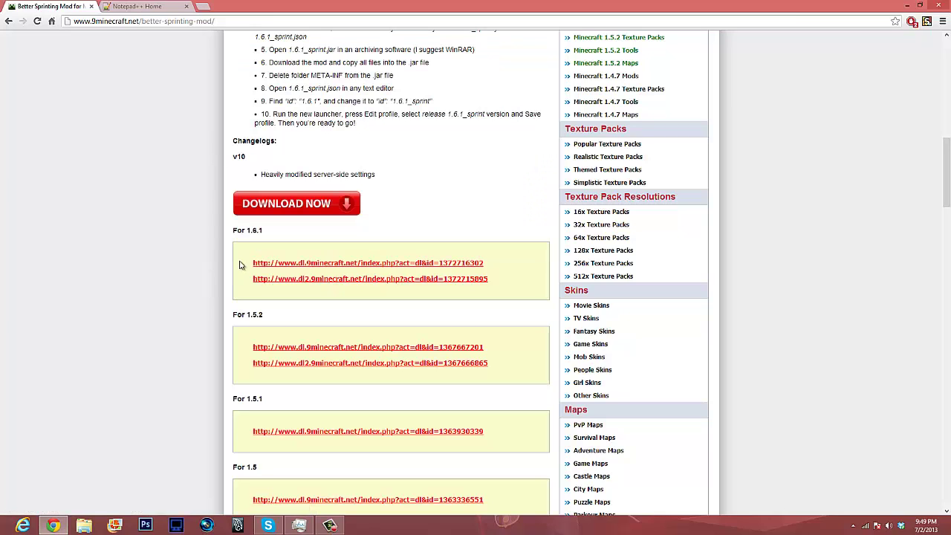
Step: Open the first 1.6.1 download link, close that tab, and minimize Chrome
drag(265, 260, 501, 265)
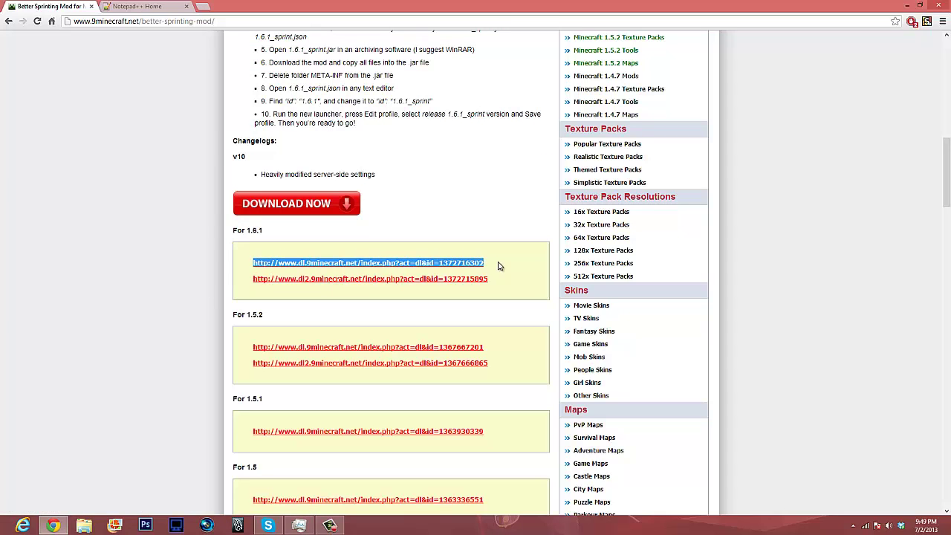
click(464, 264)
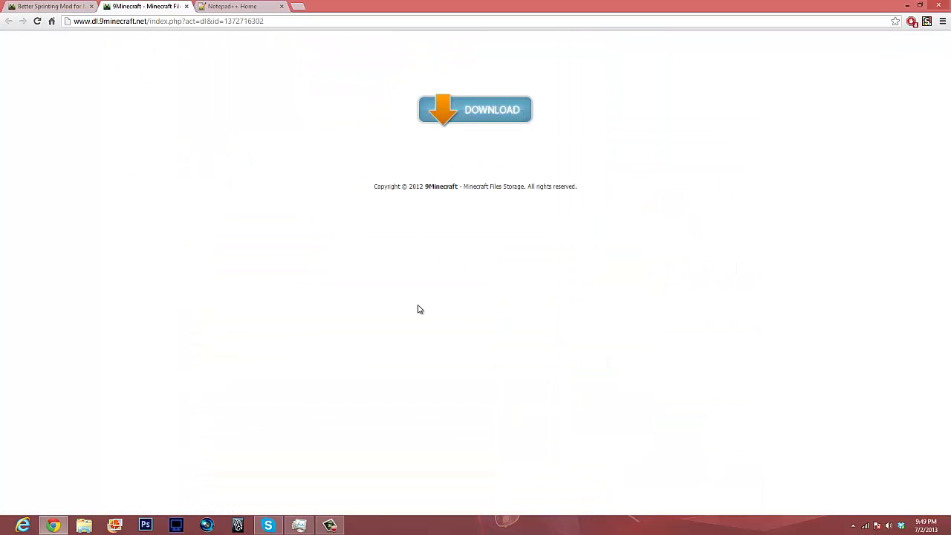
click(186, 6)
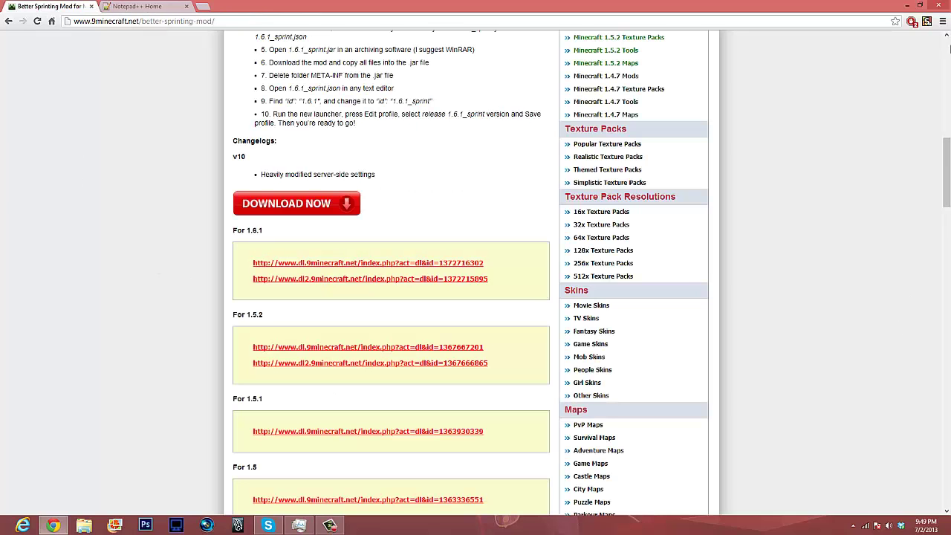
click(906, 5)
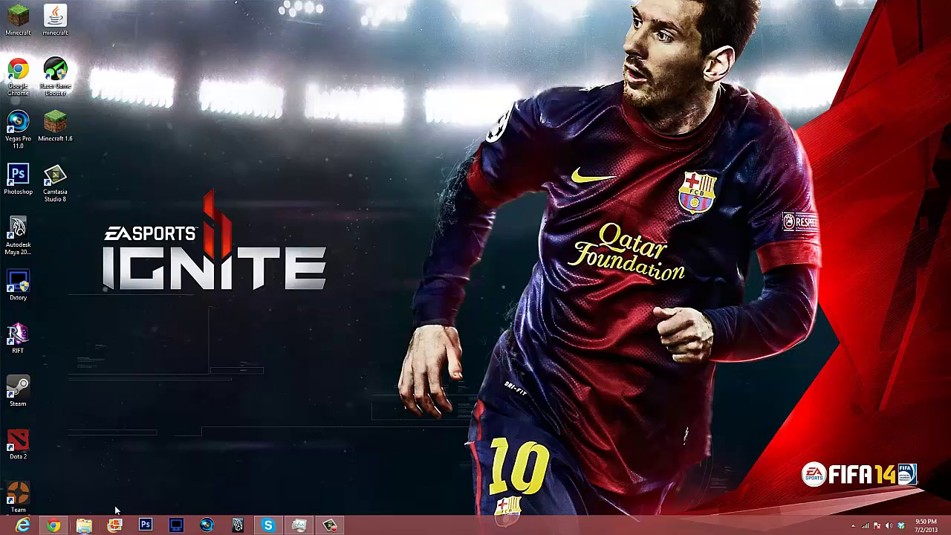
Step: Select Better-Sprinting-Mod-1.6.1 in Downloads, then search %appdata% from the Search charm
click(84, 525)
click(214, 201)
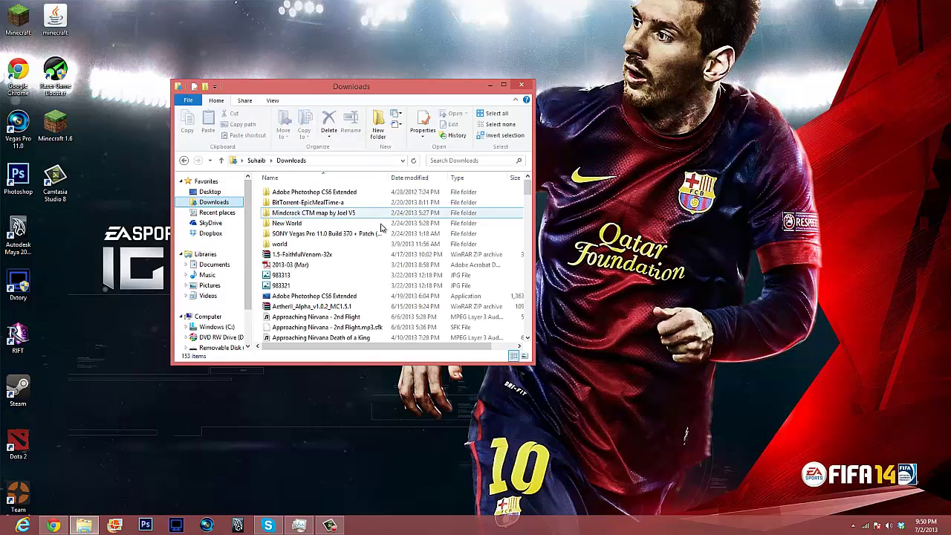
click(364, 300)
scroll(370, 305, down, 4)
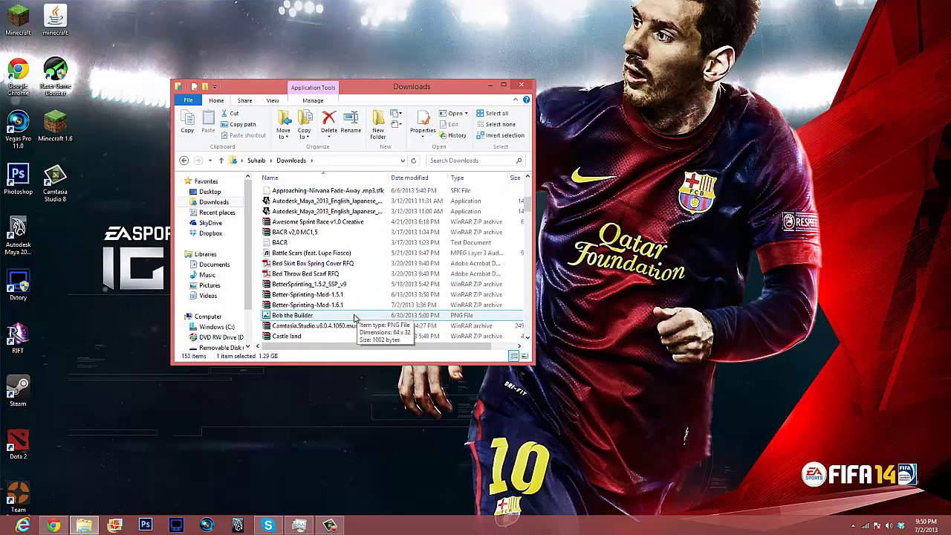
click(360, 306)
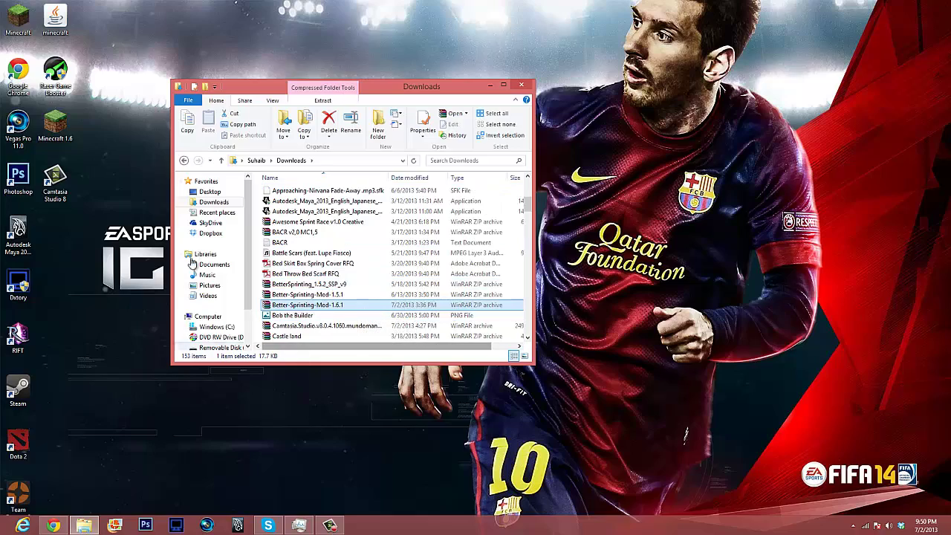
click(934, 171)
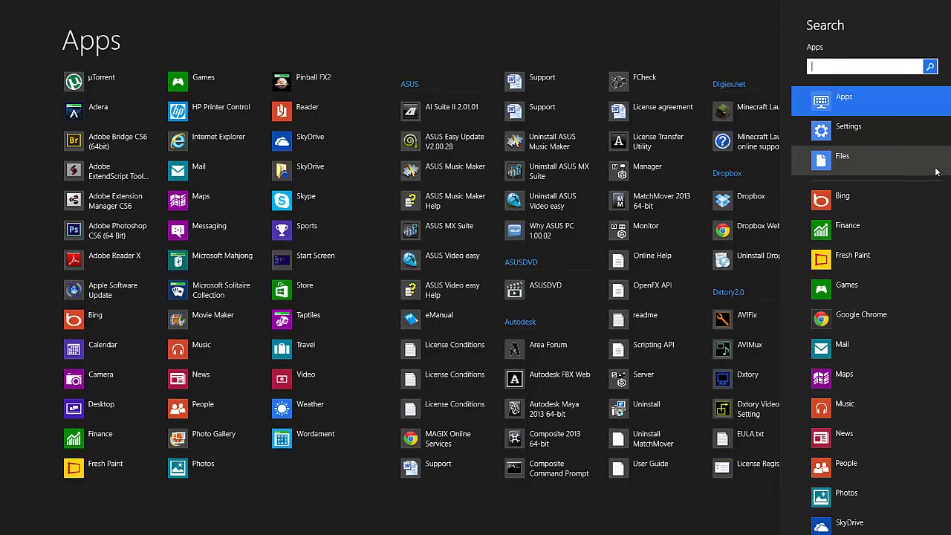
text(%appdata%)
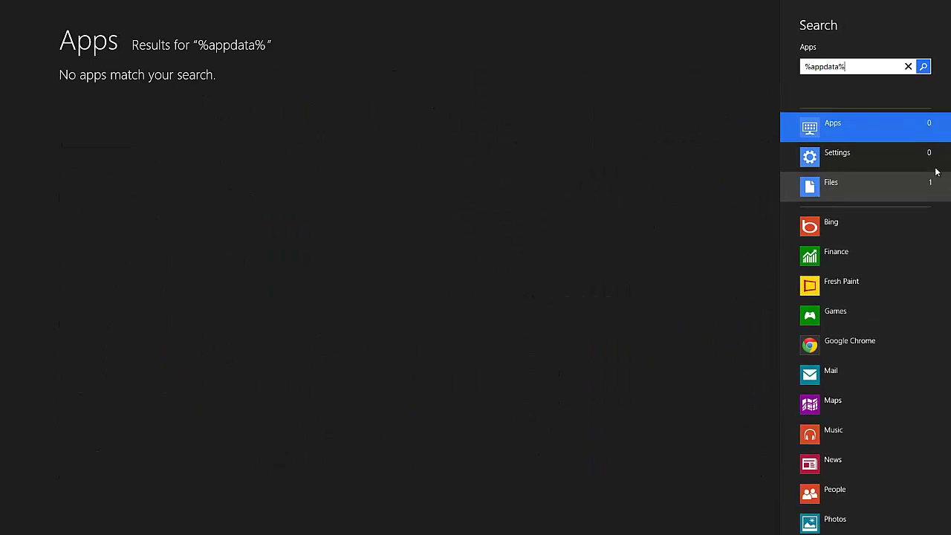
Step: Open Roaming beside Downloads and navigate into .minecraft > versions
key(Return)
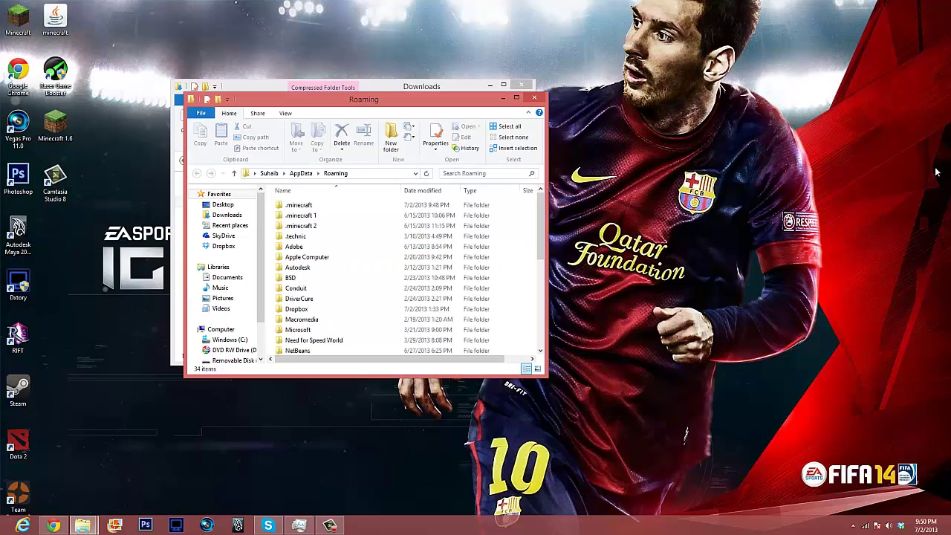
drag(394, 95, 723, 91)
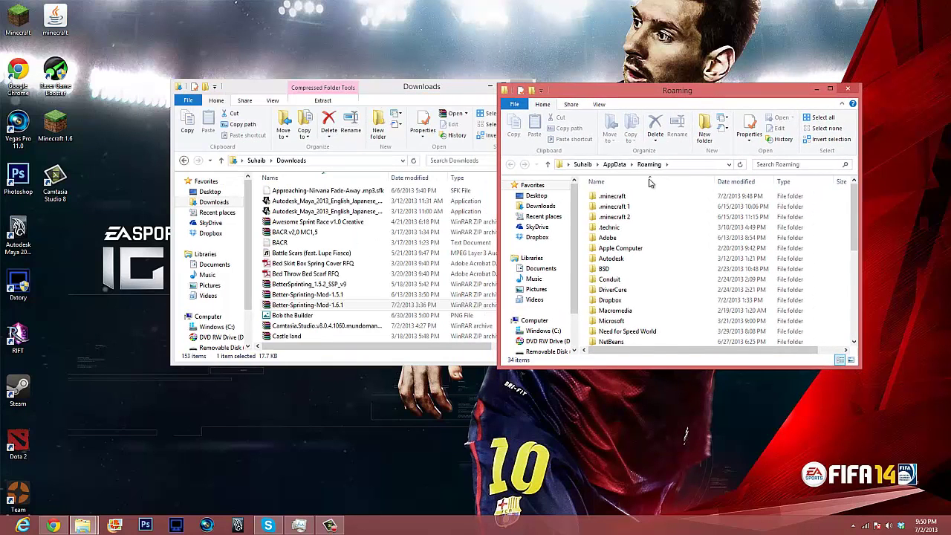
double_click(637, 196)
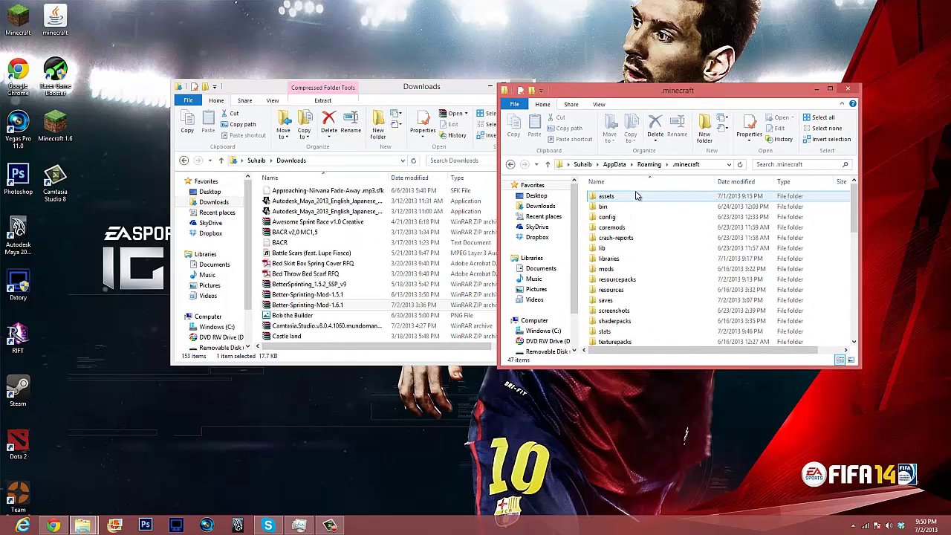
click(634, 300)
scroll(640, 302, down, 2)
double_click(633, 309)
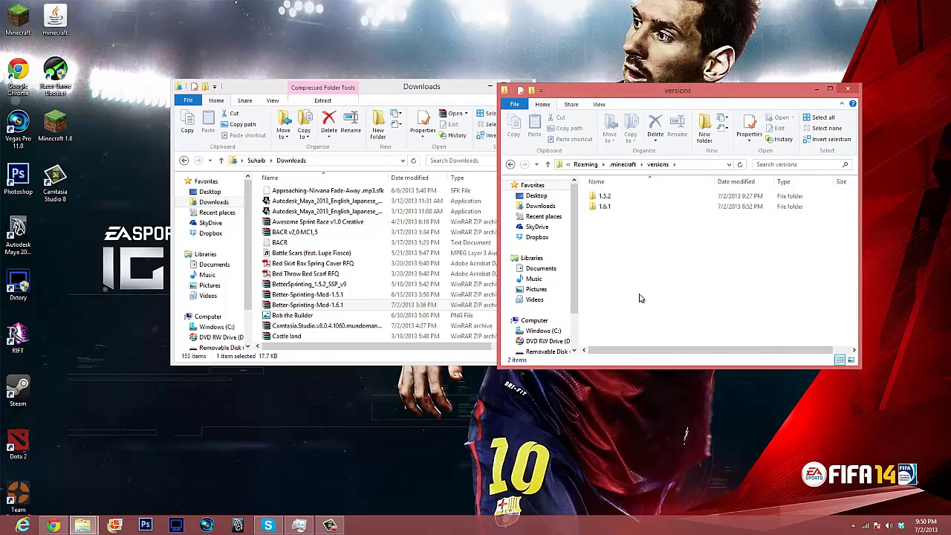
Step: Copy the 1.6.1 folder and paste a duplicate into versions
right_click(625, 208)
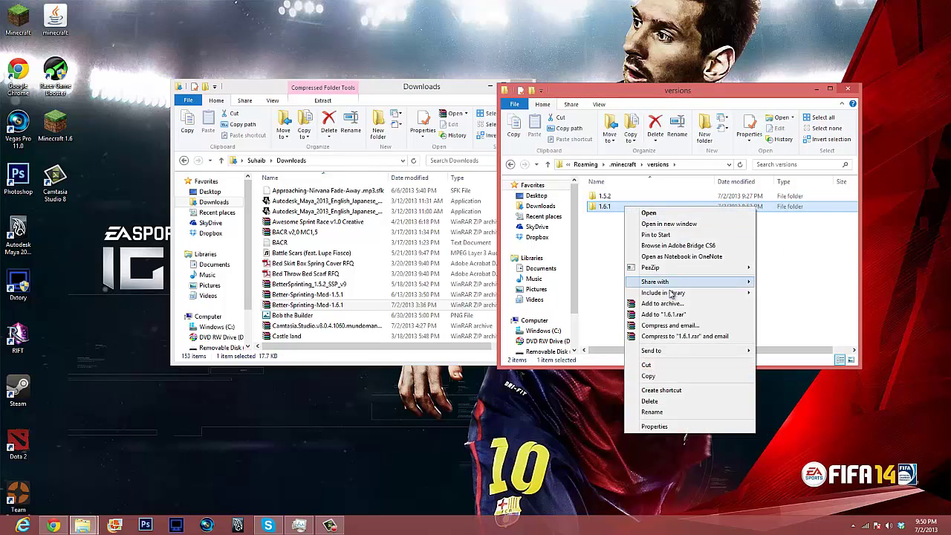
click(648, 376)
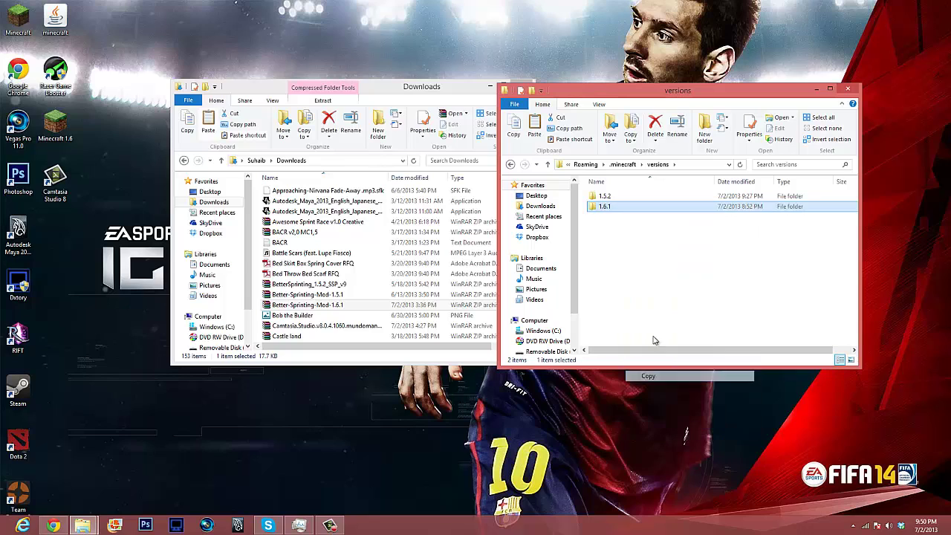
right_click(624, 263)
click(645, 331)
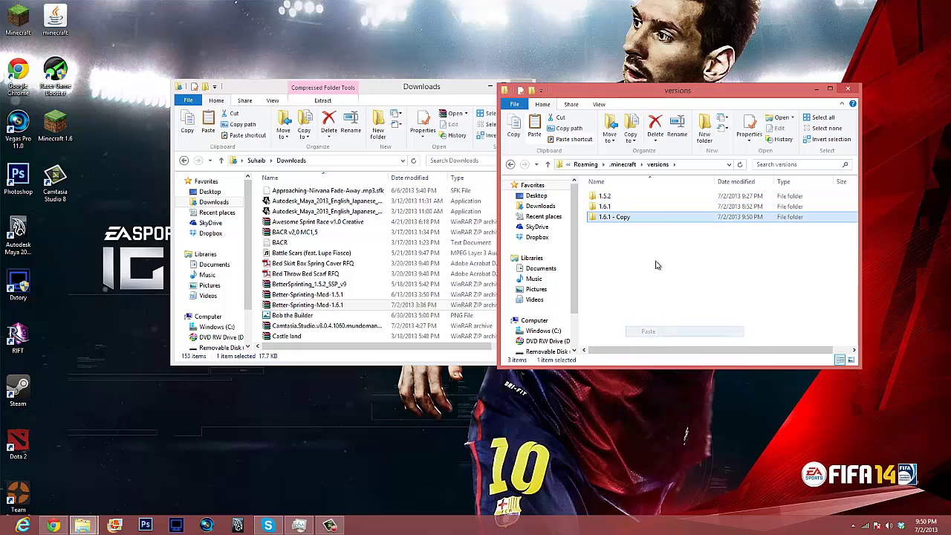
Step: Rename '1.6.1 - Copy' to 1.6.1_sprinting
click(633, 221)
drag(633, 217, 610, 218)
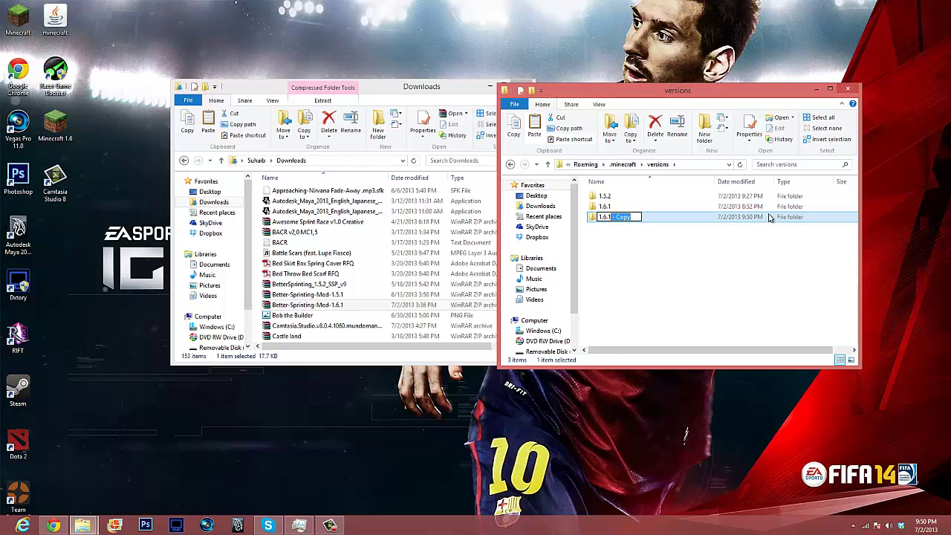
key(BackSpace)
text(_sprinting)
key(Return)
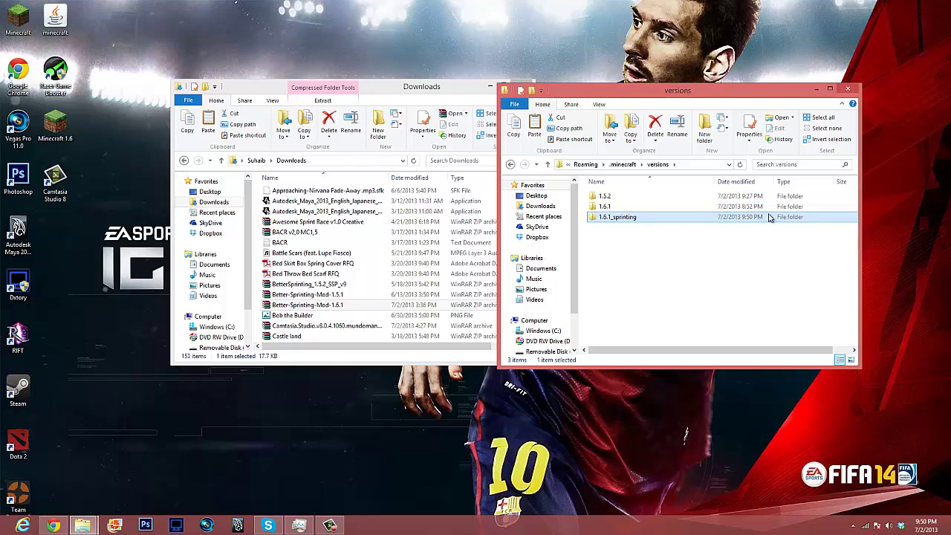
Step: Open the 1.6.1_sprinting folder and rename the 1.6.1 jar to 1.6.1_sprinting
double_click(711, 221)
click(611, 197)
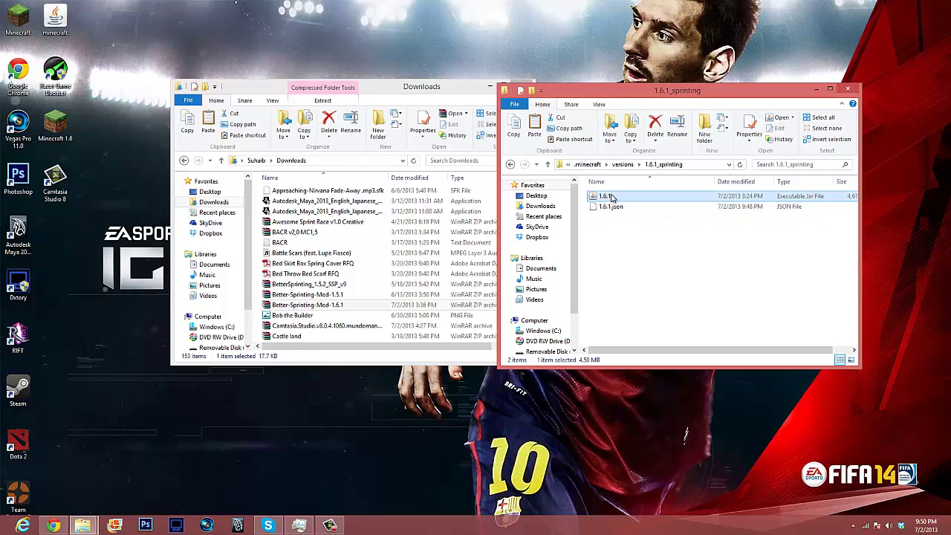
click(611, 197)
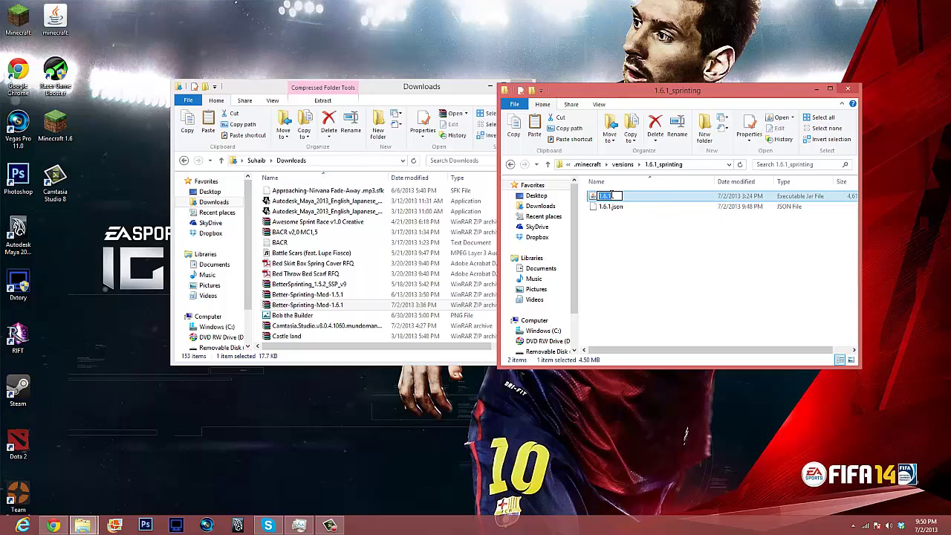
text(_sprinting)
key(Return)
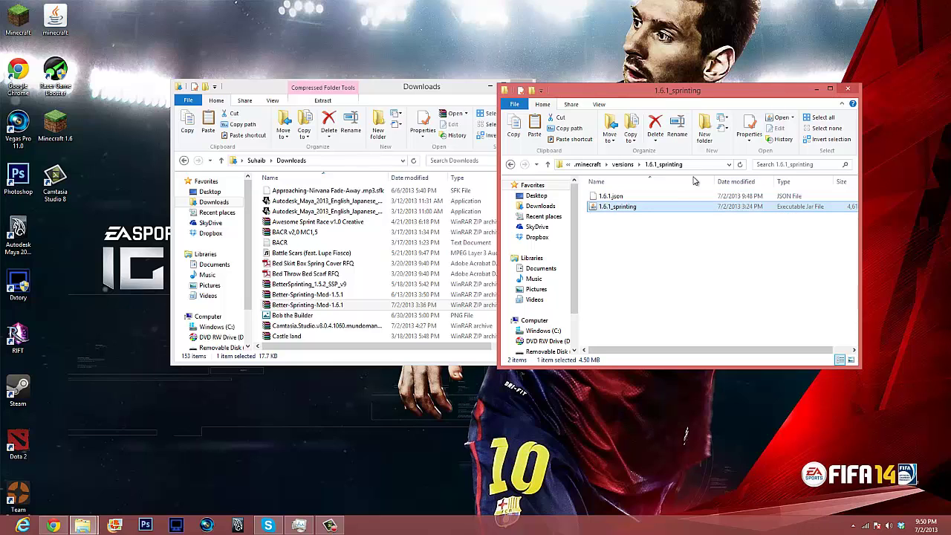
Step: Rename 1.6.1.json to 1.6.1_sprinting.json, then bring Chrome back up
click(613, 198)
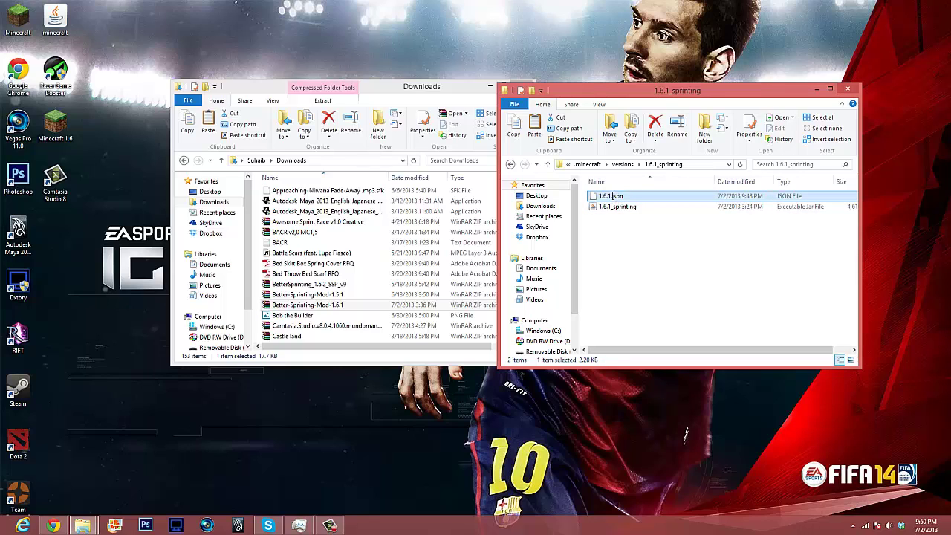
click(611, 196)
text(_sprint)
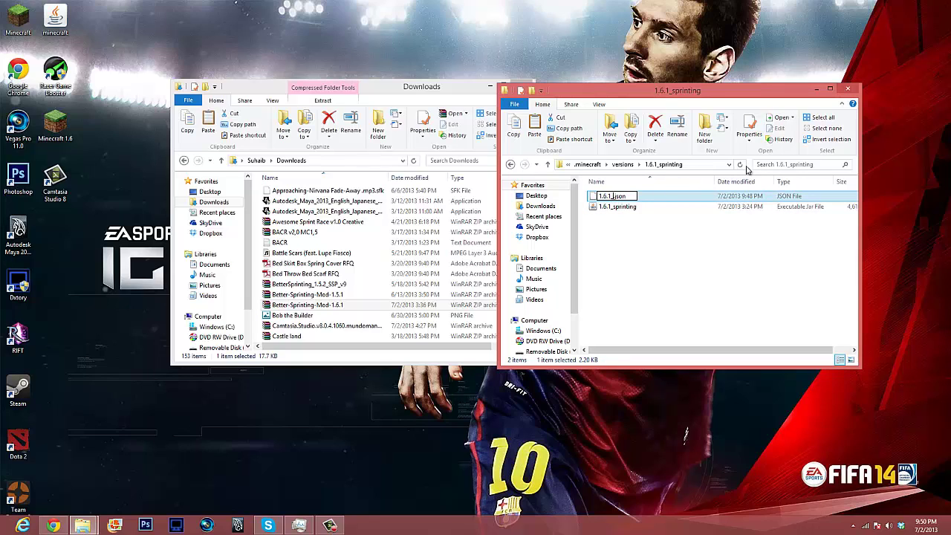
text(ing)
key(Return)
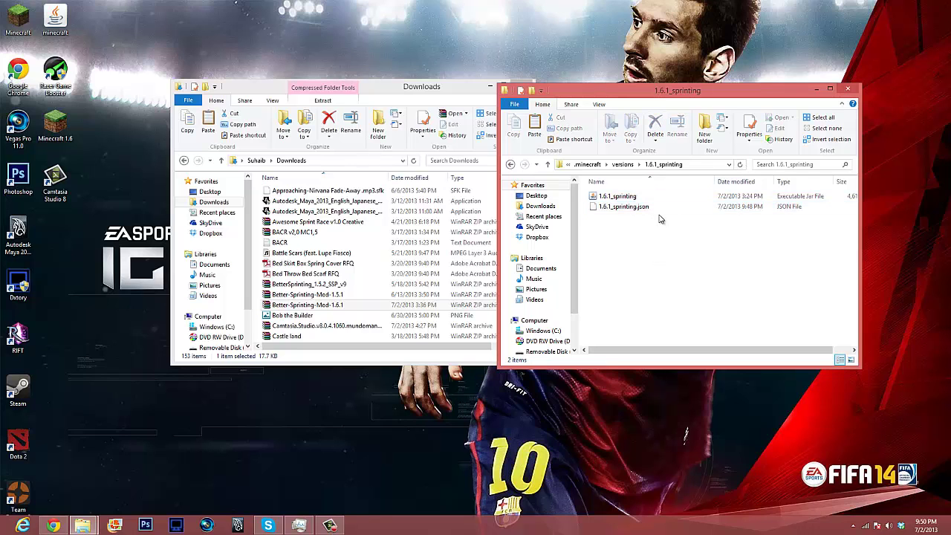
click(53, 525)
Step: View the Notepad++ Home tab, minimize Chrome, and select 1.6.1_sprinting.json in Explorer
click(141, 6)
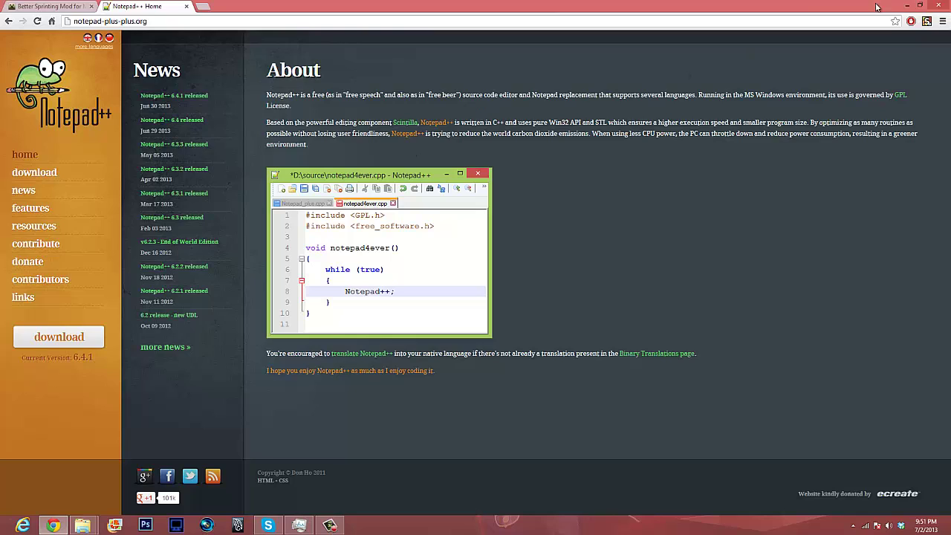
click(905, 6)
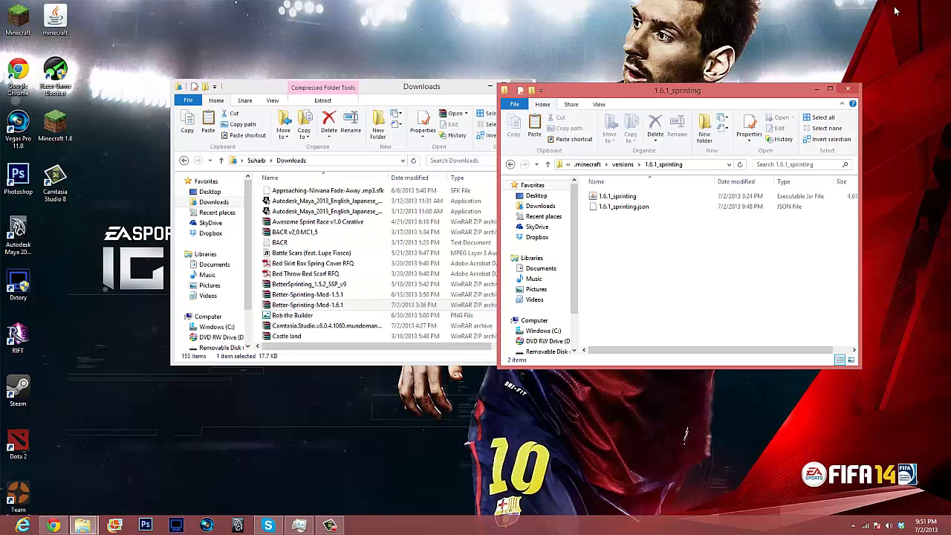
click(601, 210)
click(620, 237)
click(610, 208)
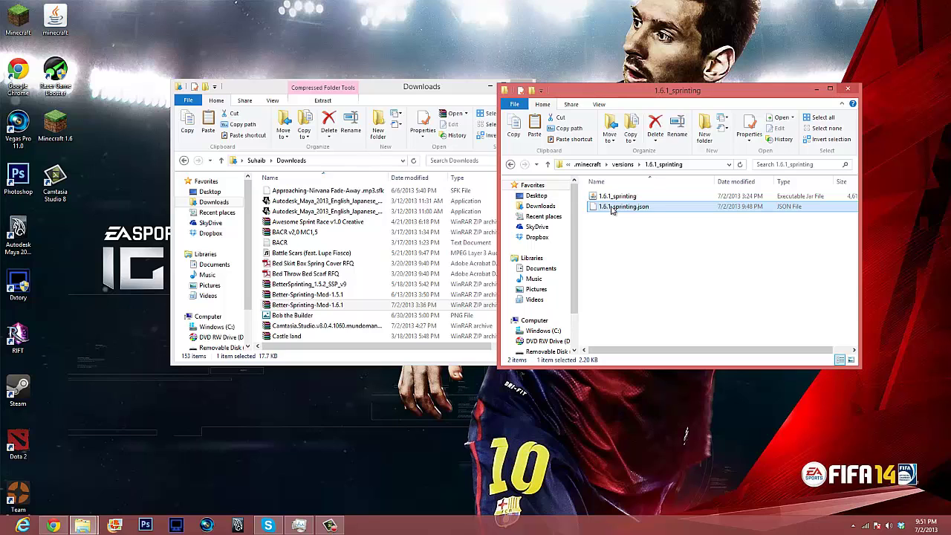
Step: Open 1.6.1_sprinting.json in Notepad++ and append _sprinting to the id value on line 2
right_click(611, 209)
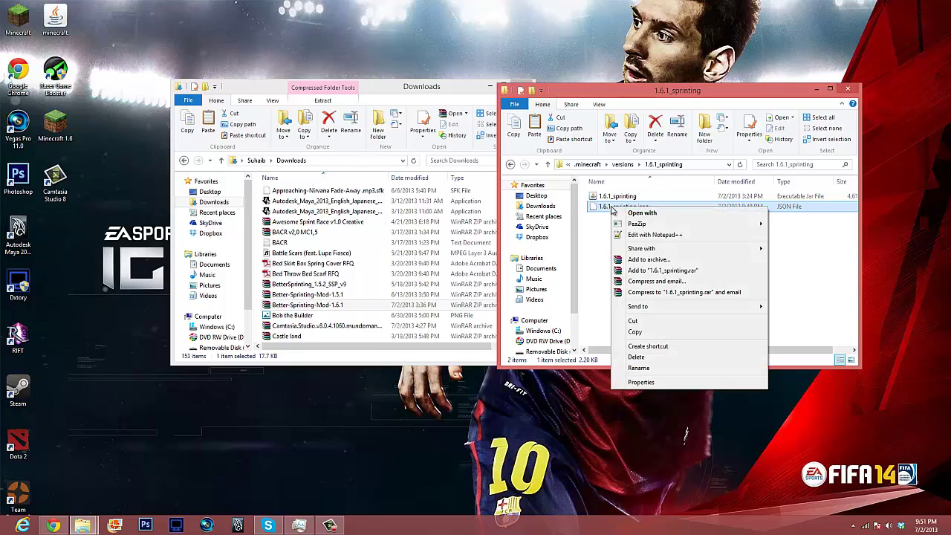
click(657, 235)
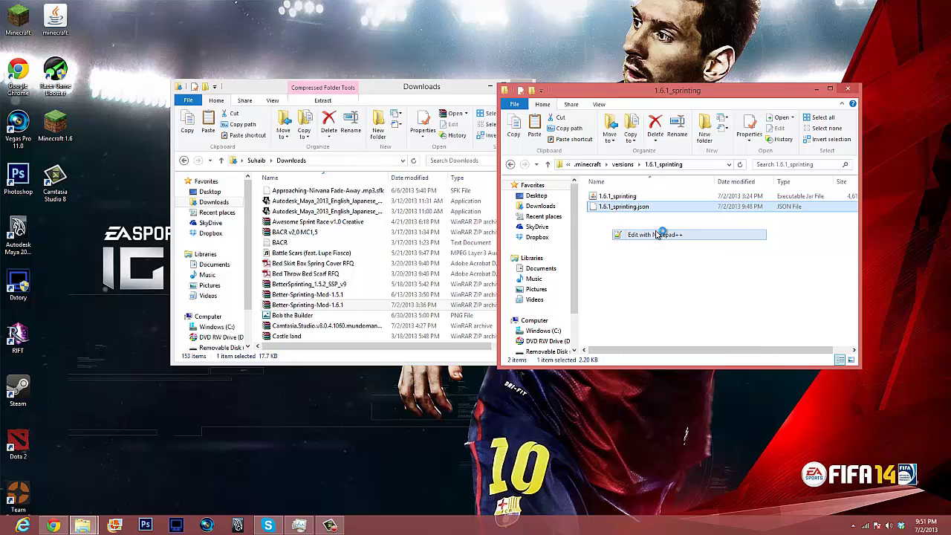
scroll(186, 153, down, 2)
scroll(149, 119, up, 2)
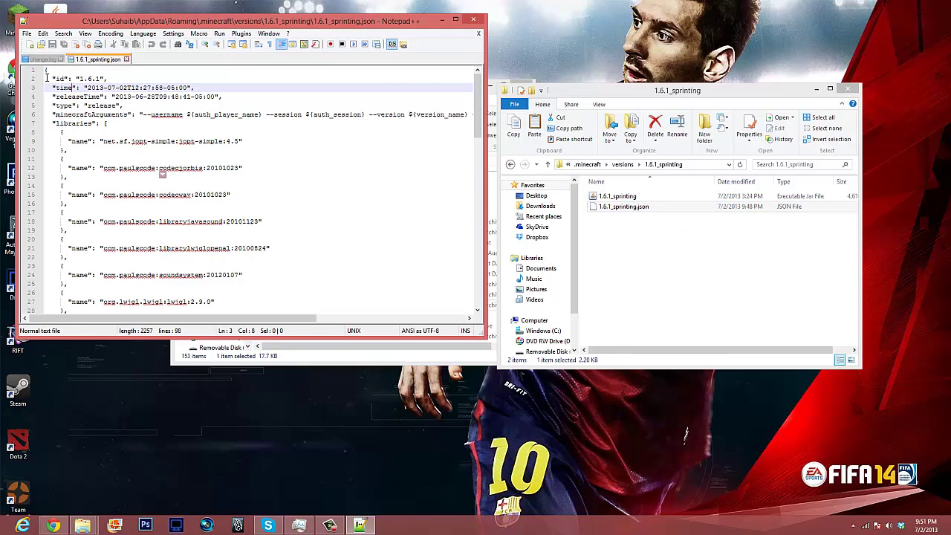
drag(53, 79, 110, 79)
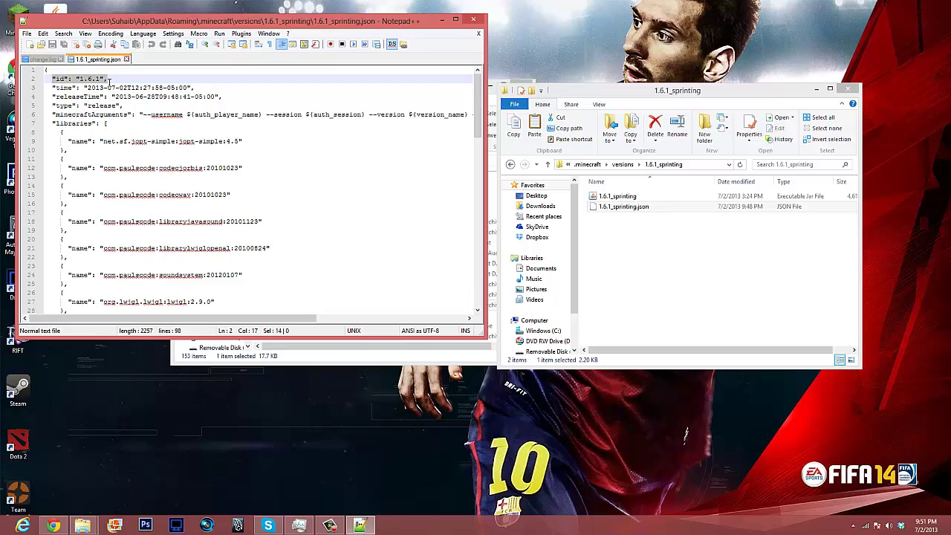
click(108, 78)
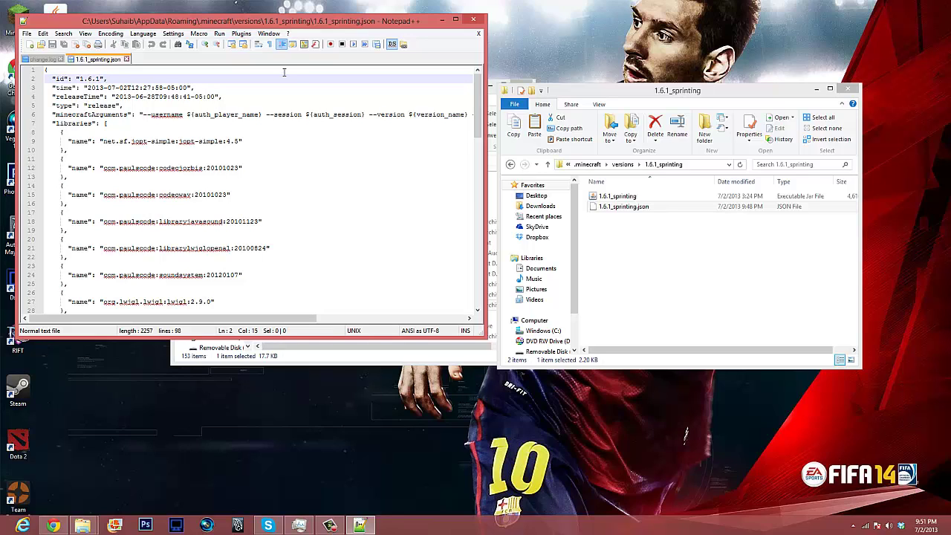
text(_sprinting)
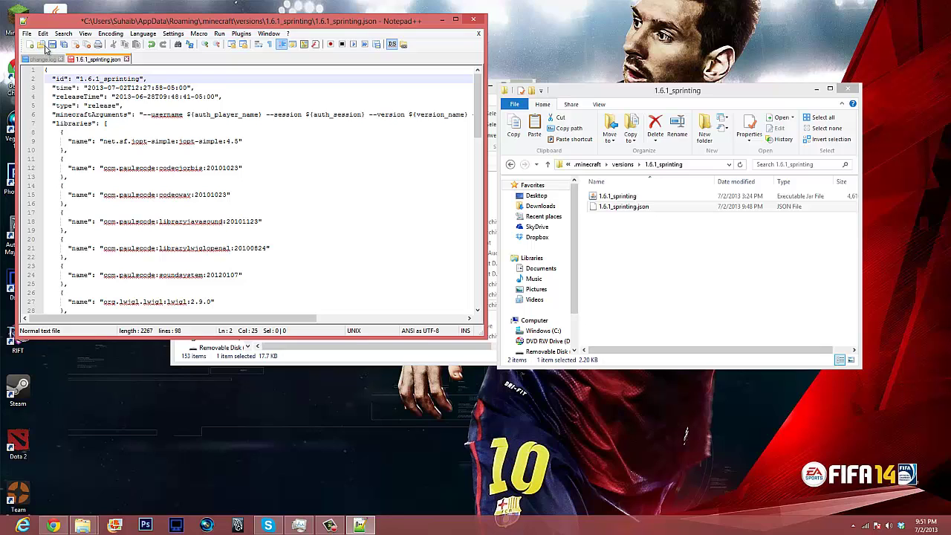
Step: Save the edited JSON and close Notepad++
click(26, 33)
mouse_move(43, 33)
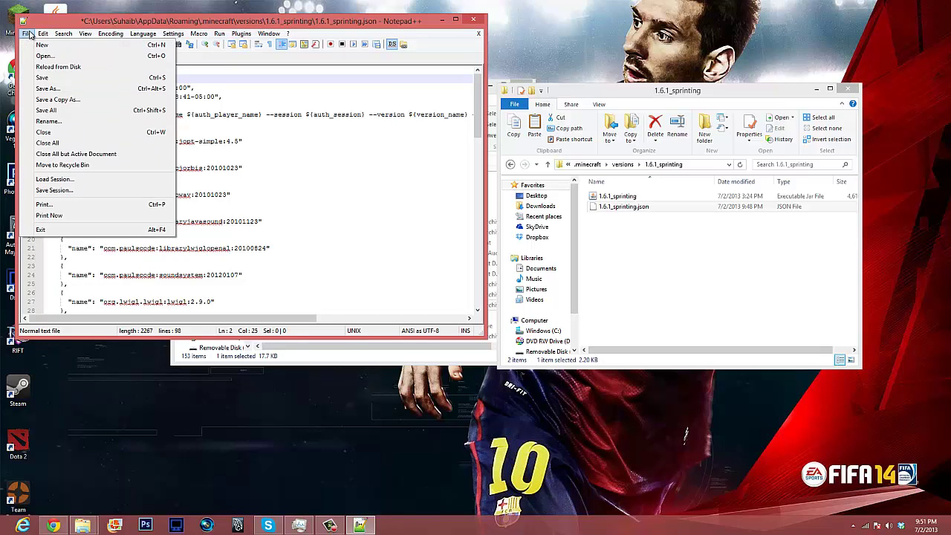
click(56, 78)
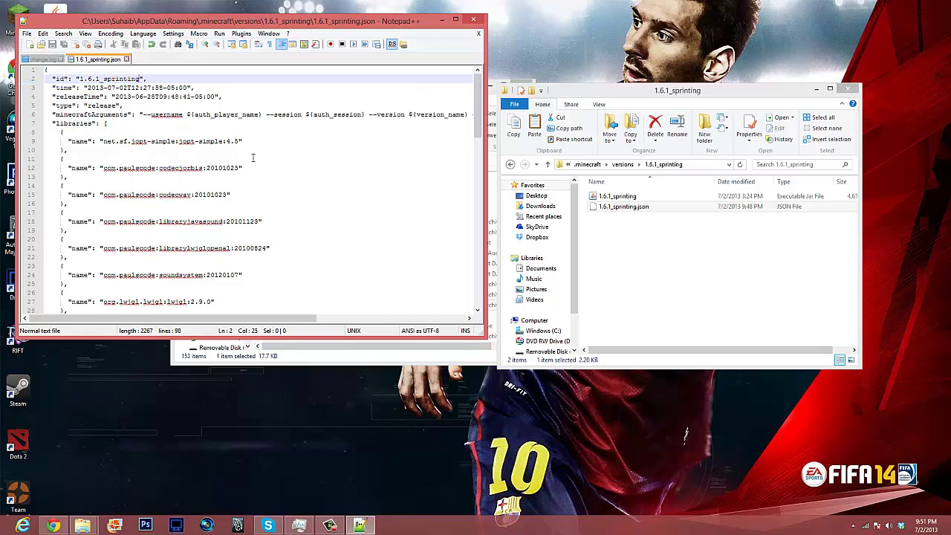
click(474, 20)
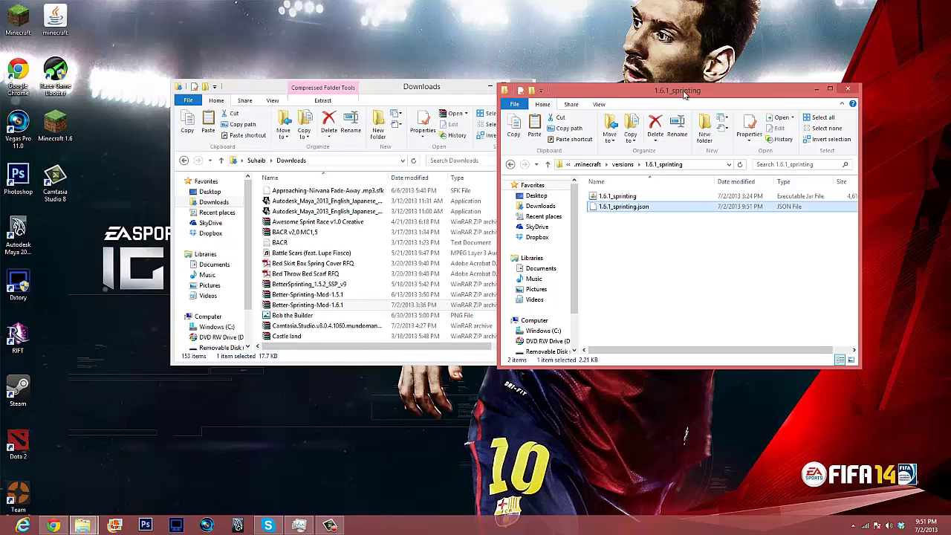
Step: Open 1.6.1_sprinting.jar in WinRAR and delete its META-INF folder
drag(666, 90, 714, 86)
click(658, 193)
right_click(658, 193)
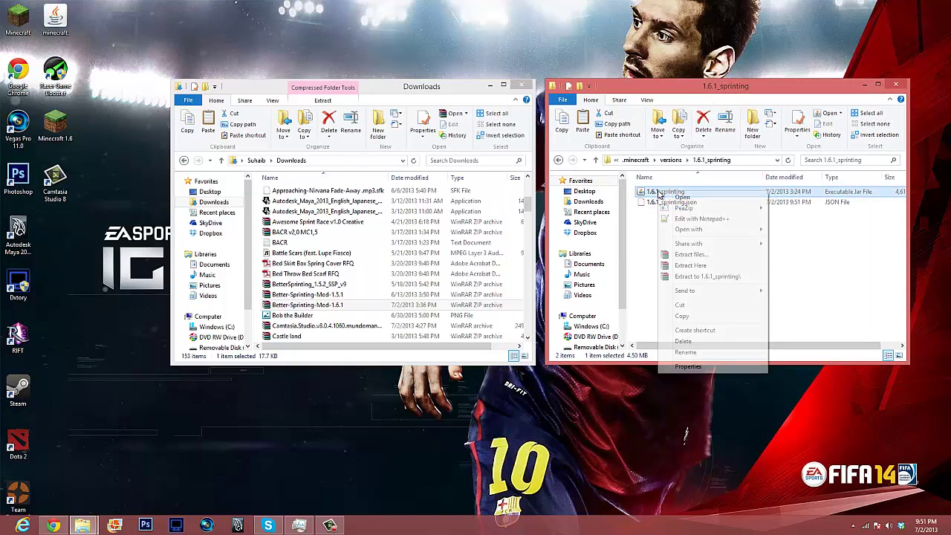
mouse_move(709, 231)
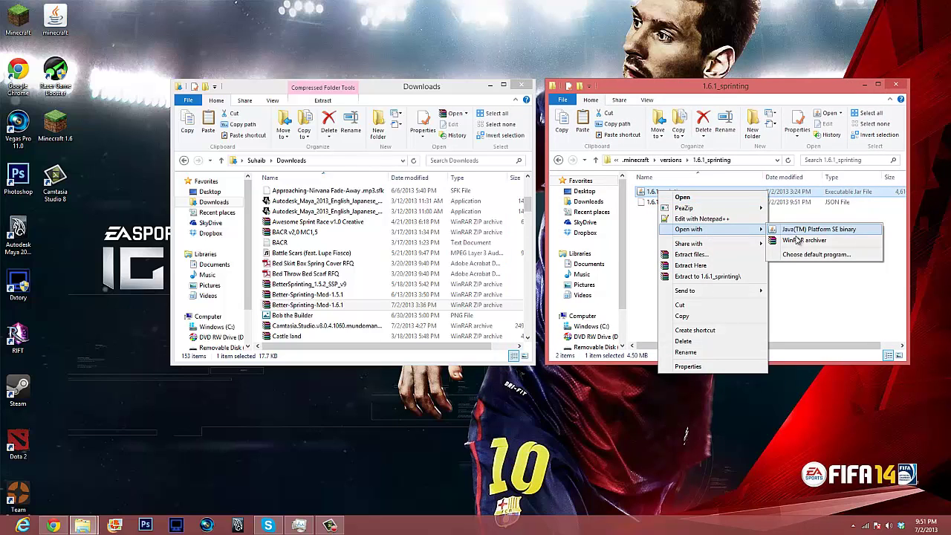
click(791, 235)
click(551, 232)
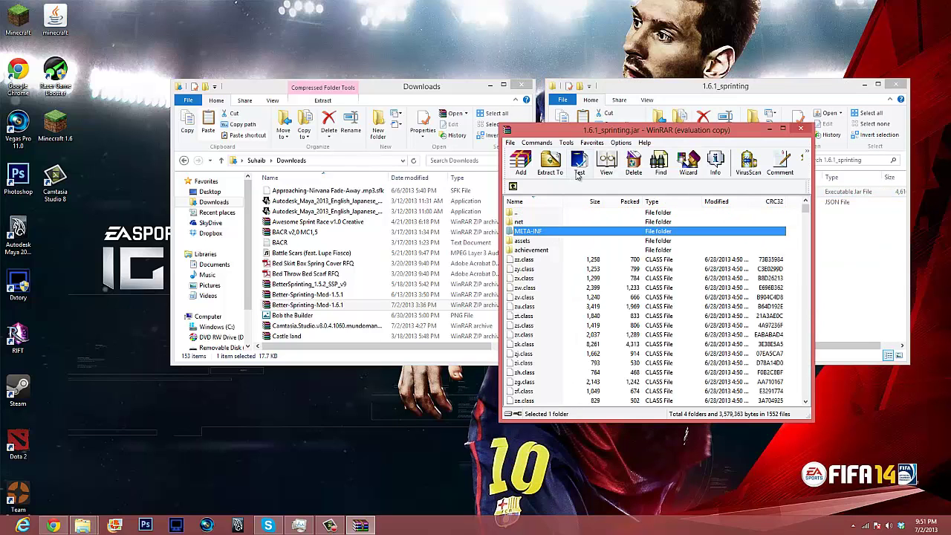
click(733, 234)
click(541, 232)
click(634, 162)
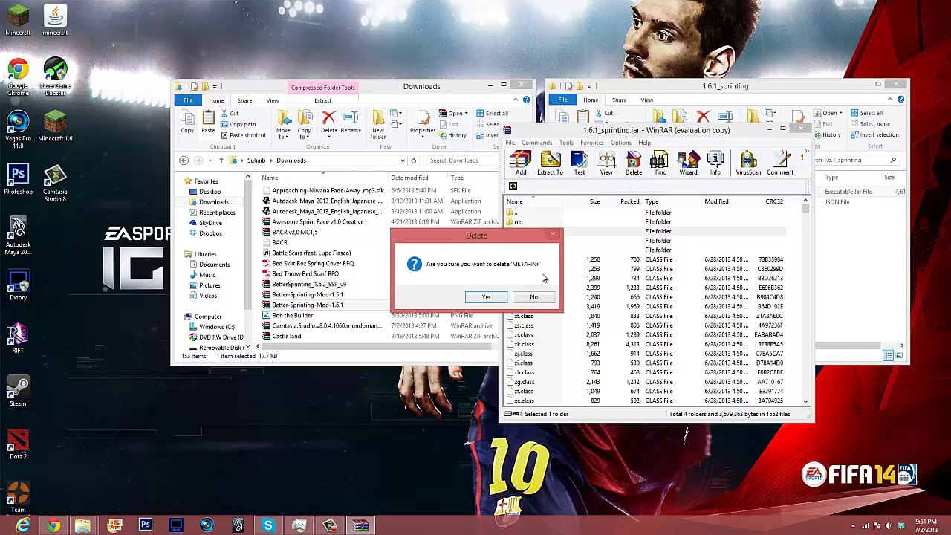
click(494, 296)
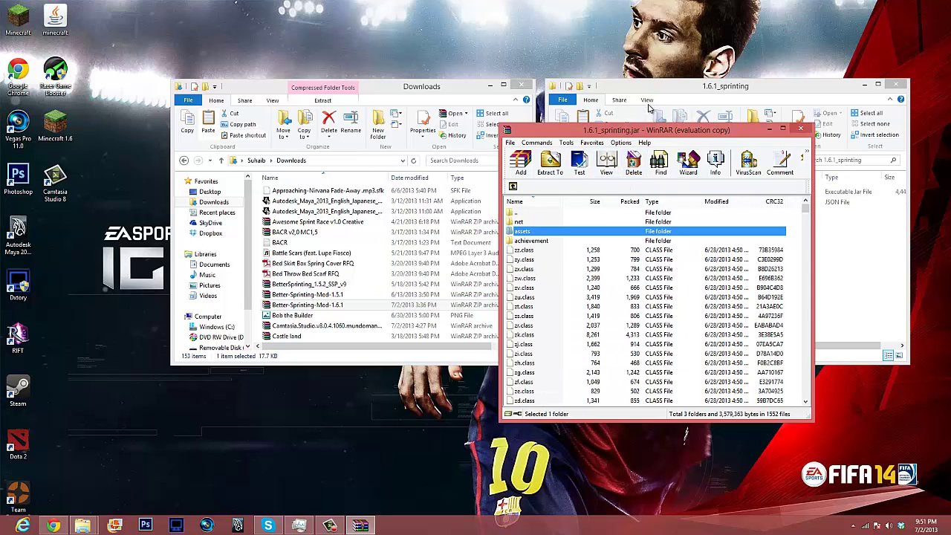
Step: Add all four class files from Better-Sprinting-Mod-1.6.1 into 1.6.1_sprinting.jar
drag(651, 131, 702, 120)
double_click(345, 305)
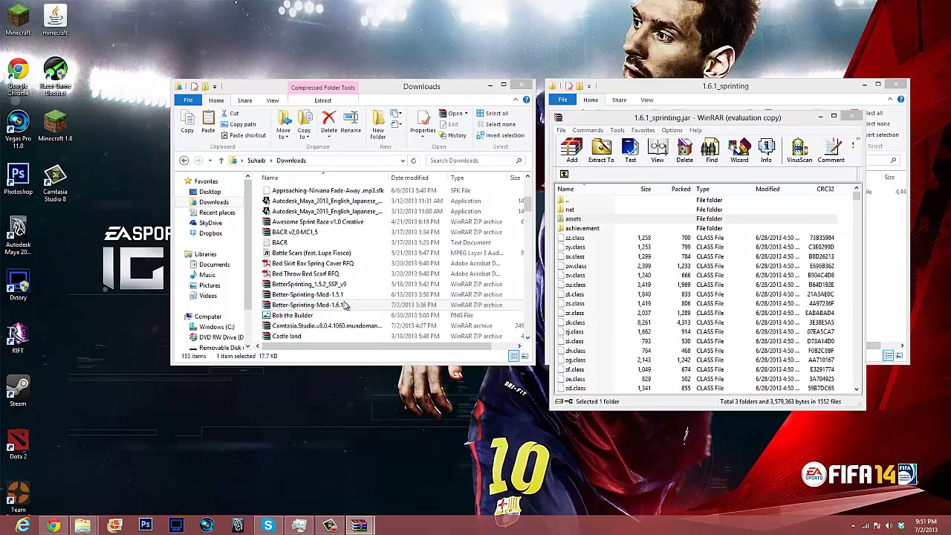
click(207, 227)
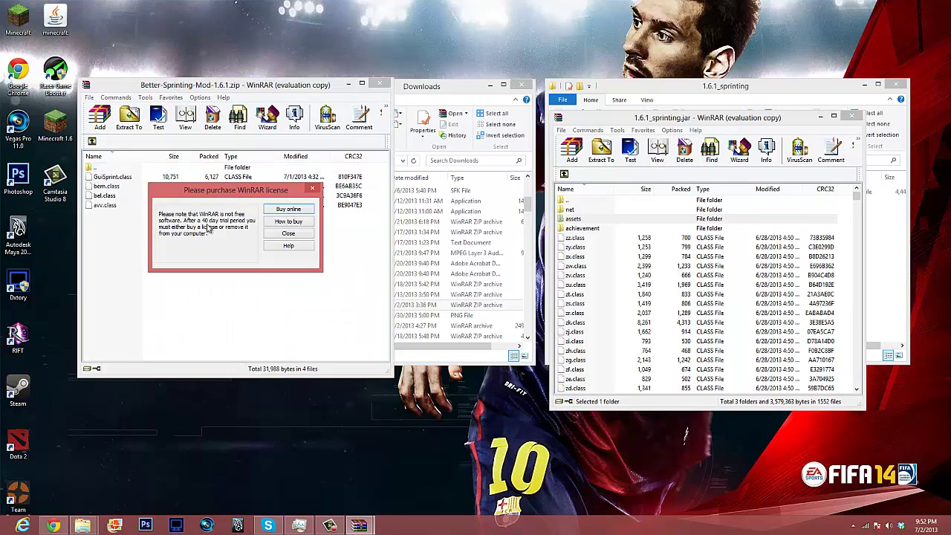
click(318, 192)
key(ctrl+a)
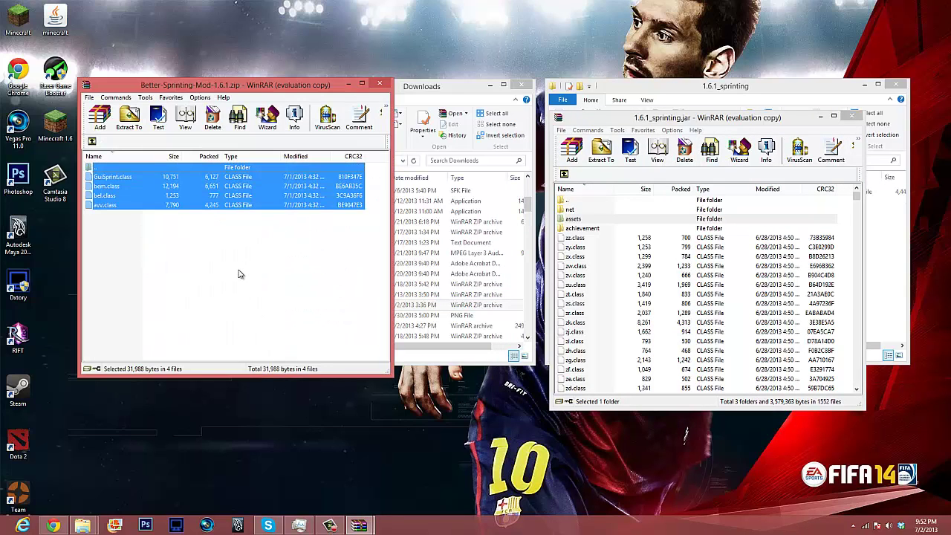
click(844, 238)
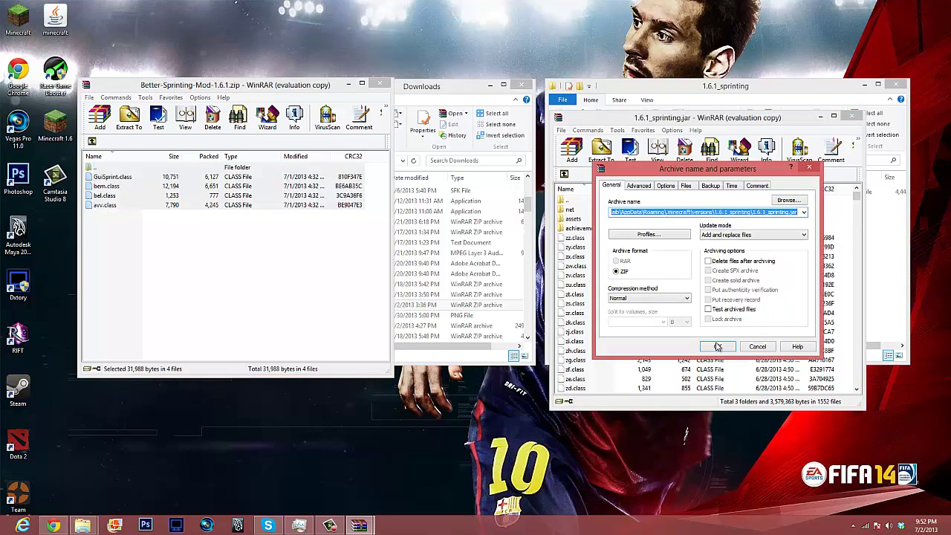
click(718, 347)
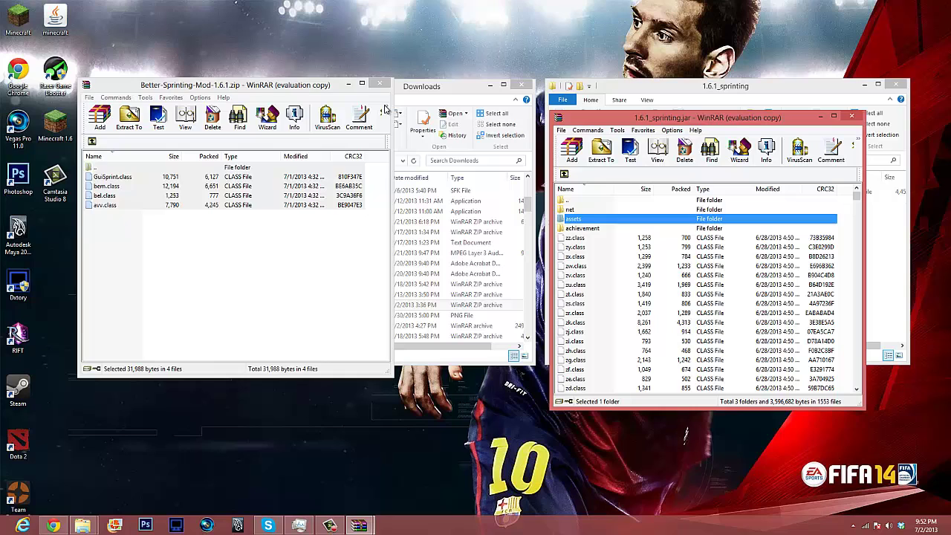
Step: Close the mod archive, the Downloads folder and the jar archive windows
click(380, 84)
click(523, 86)
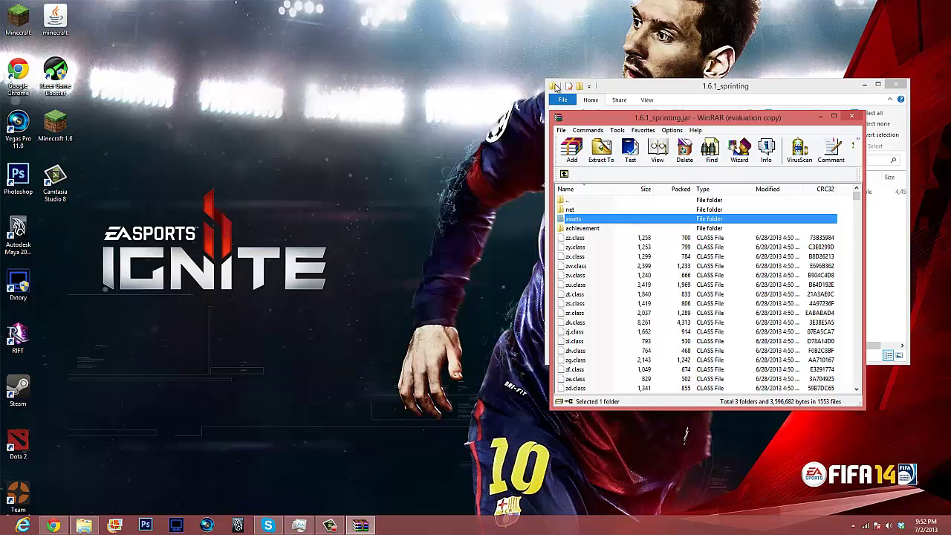
click(851, 117)
Step: Close the folder, start the Minecraft 1.6 launcher, and create a profile named Better Sprint
click(897, 84)
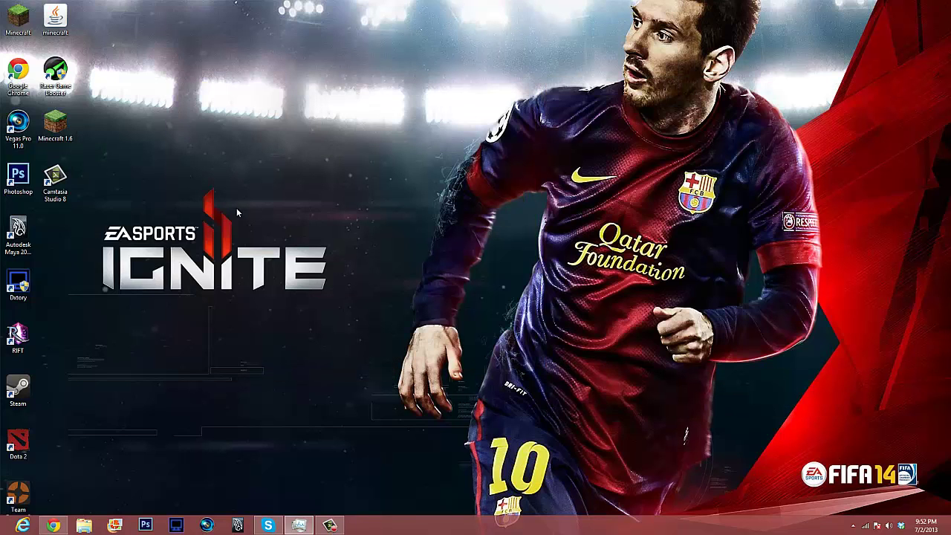
double_click(56, 120)
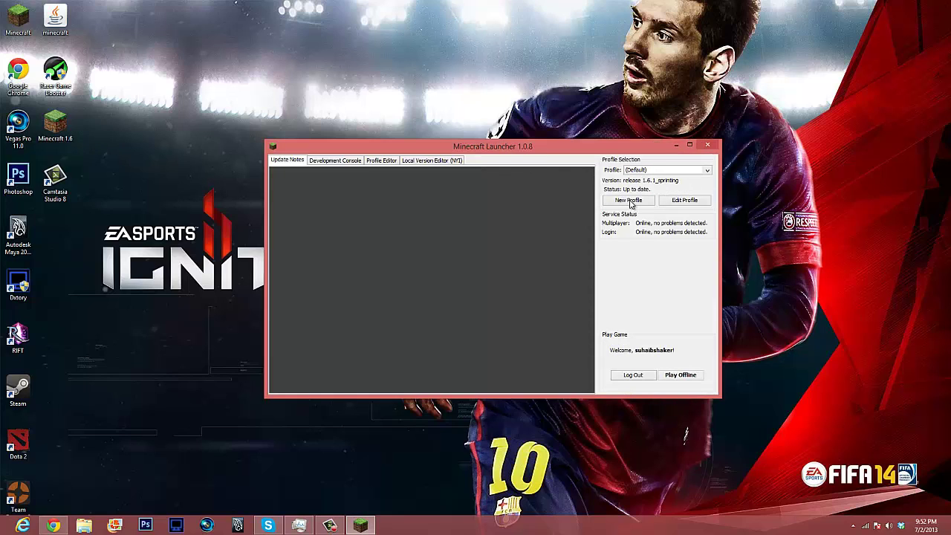
click(629, 200)
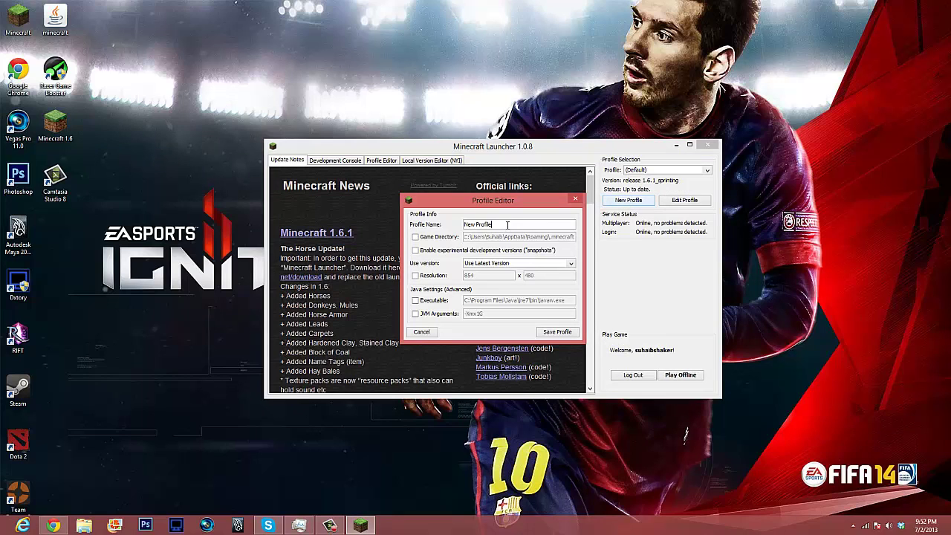
triple_click(491, 221)
text(Better Sprint)
Step: Set the profile's version to release 1.6.1_sprinting
click(532, 264)
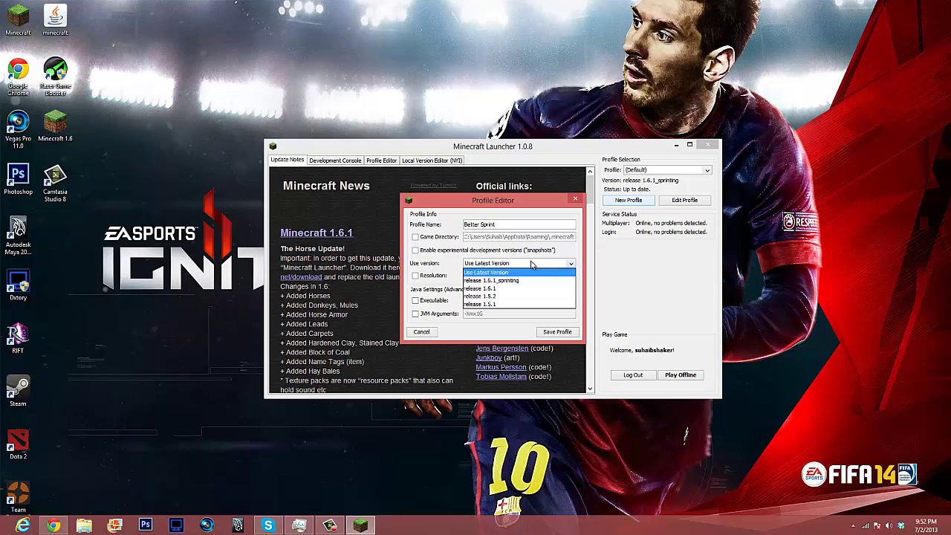
click(522, 272)
click(530, 265)
click(512, 281)
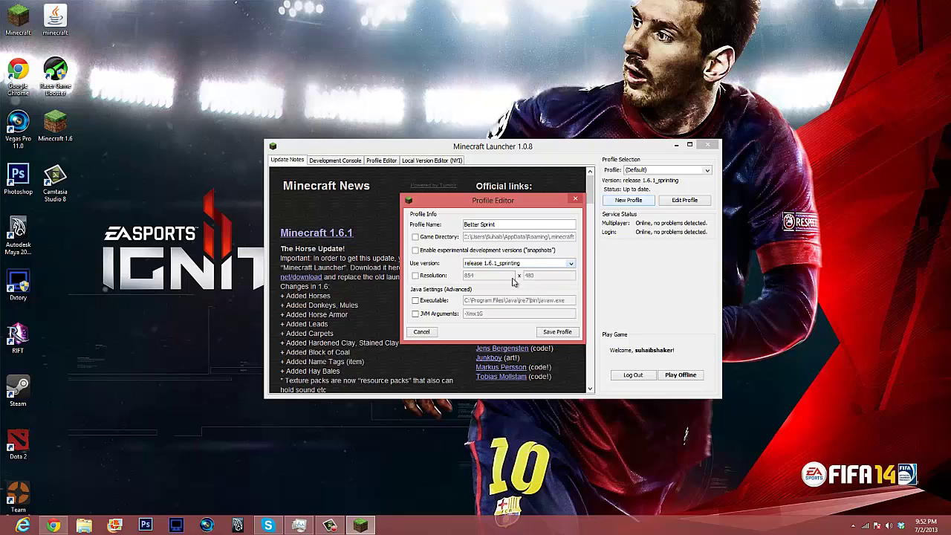
Step: Enable a 1280 x 720 resolution and JVM arguments with -Xmx2G memory
click(428, 277)
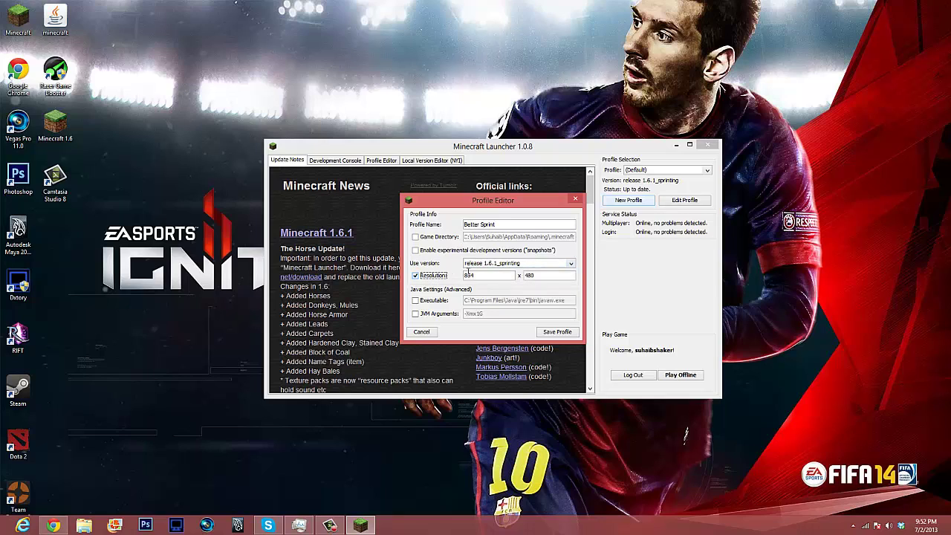
click(488, 277)
click(416, 314)
click(480, 314)
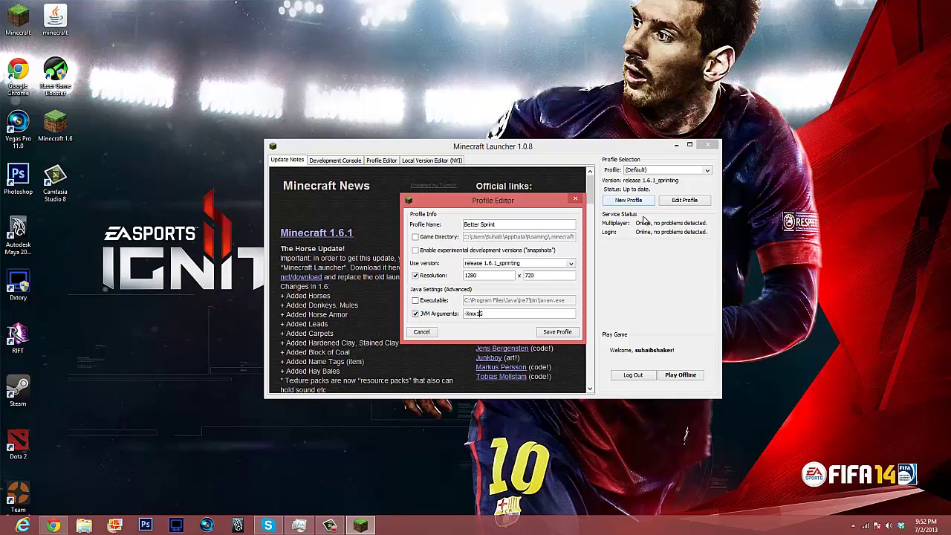
key(BackSpace)
Step: Save Better Sprint, select it in the Profile dropdown, and play Minecraft 1.6.1
click(557, 332)
click(673, 171)
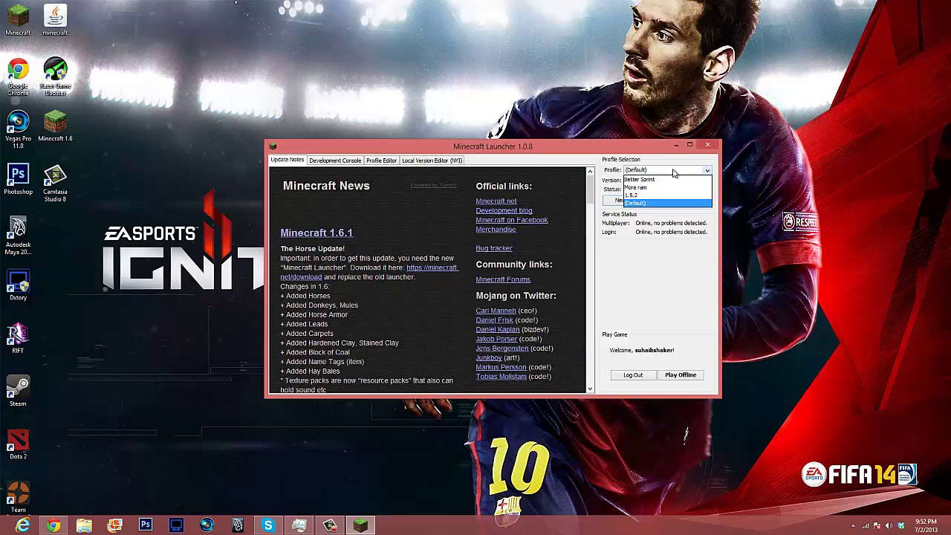
click(665, 179)
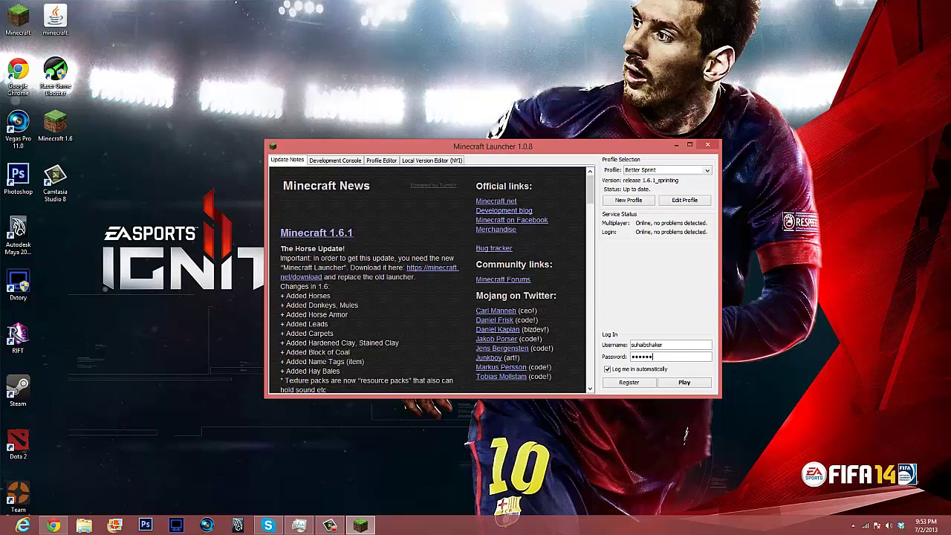
click(684, 381)
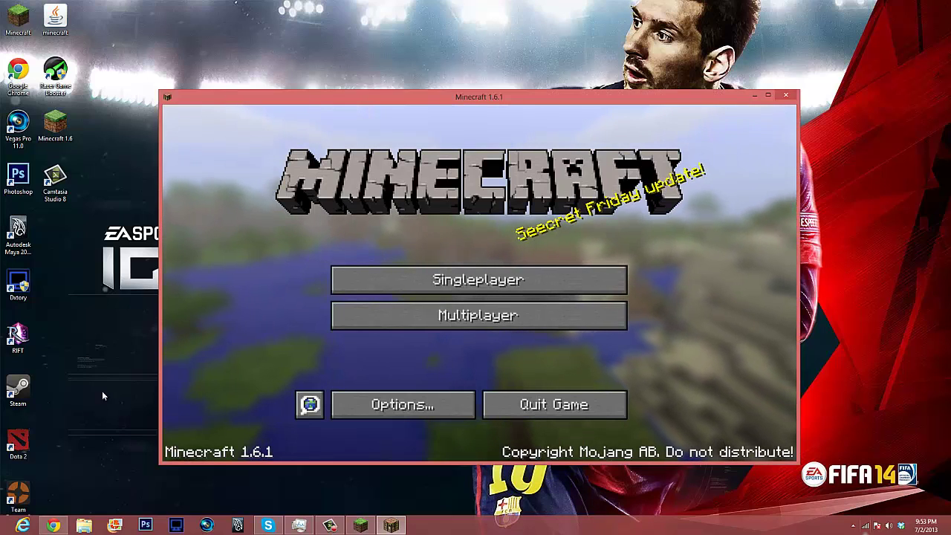
Step: Load the New World singleplayer save and briefly check the creative inventory
click(446, 271)
double_click(432, 180)
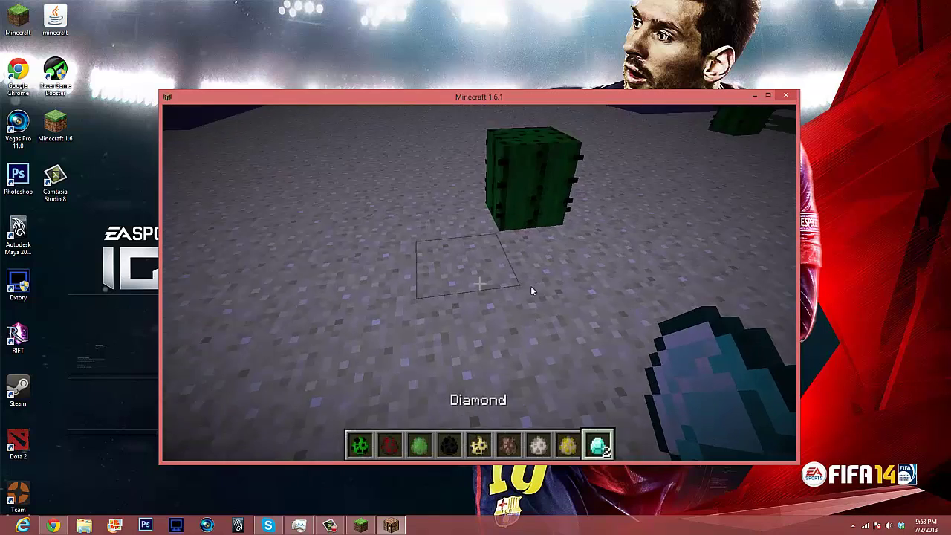
key(e)
click(767, 95)
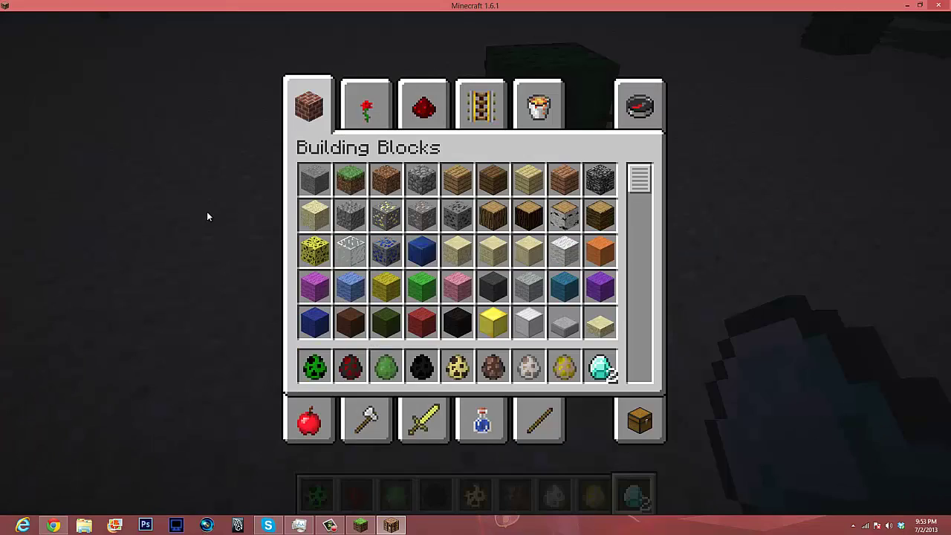
key(e)
Step: Confirm the Better Sprinting settings under Options > Controls, then back out to the game menu
key(Escape)
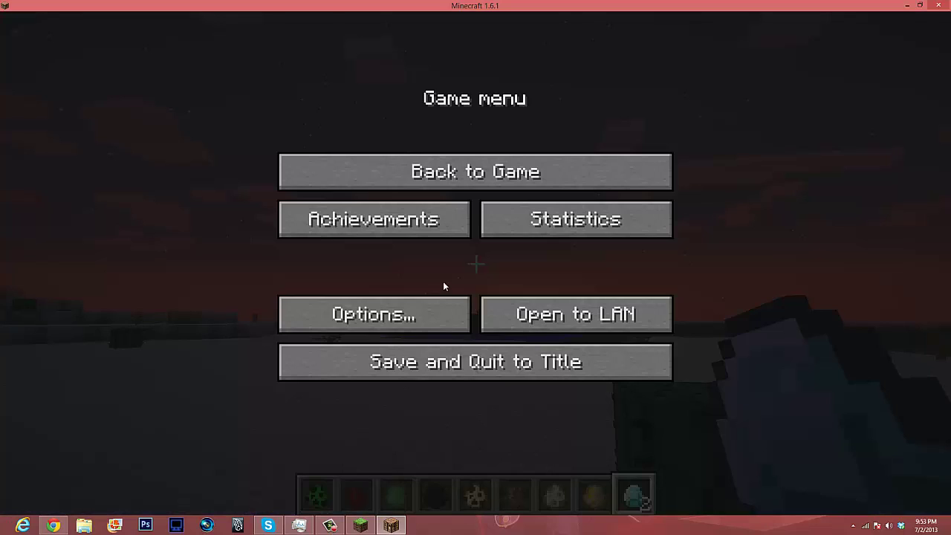
click(405, 313)
click(607, 291)
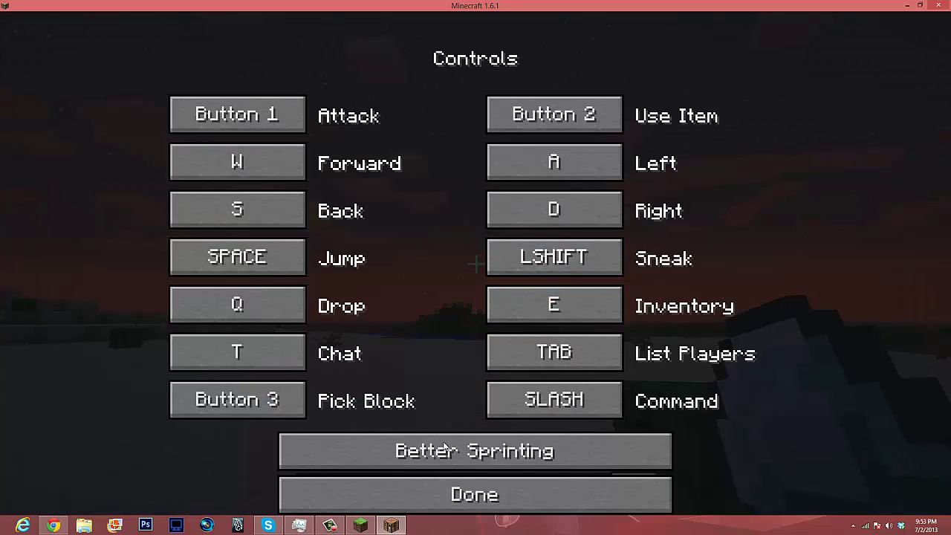
click(440, 451)
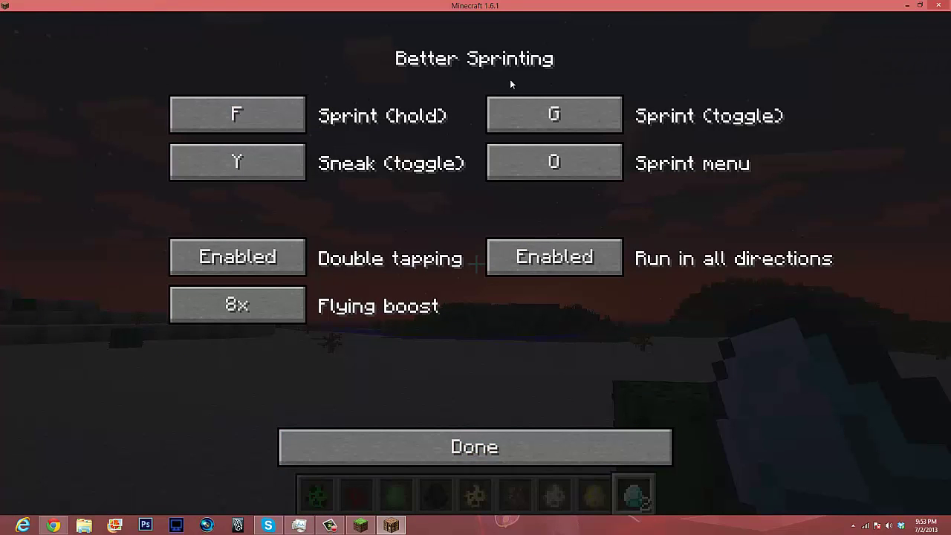
click(542, 450)
click(529, 490)
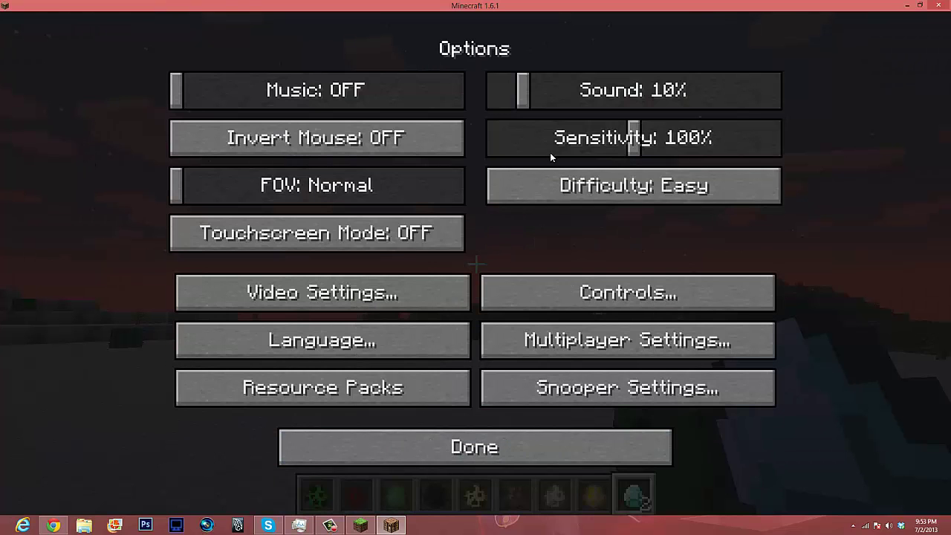
click(512, 458)
Step: Resume and sprint from the desert past the river into grassland, collecting dropped items, then pause
click(525, 177)
key(w)
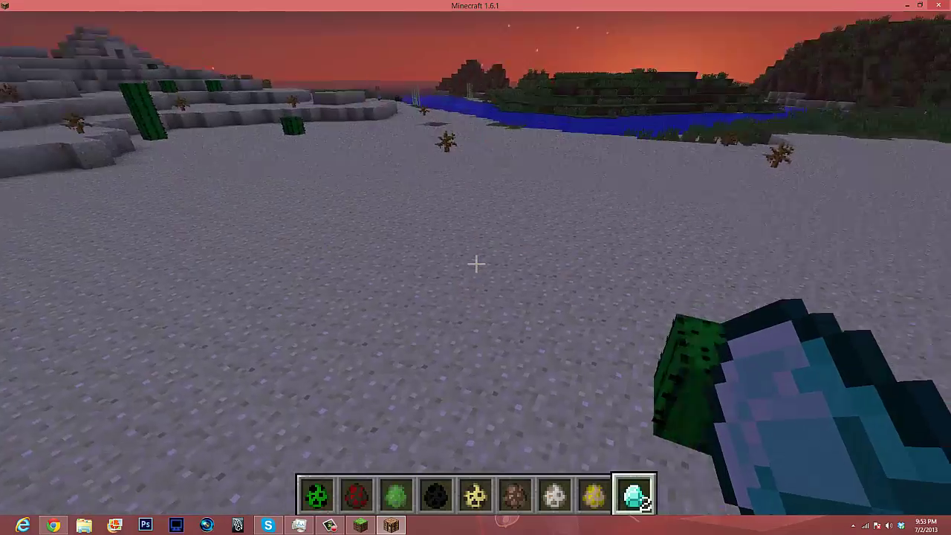
key(w)
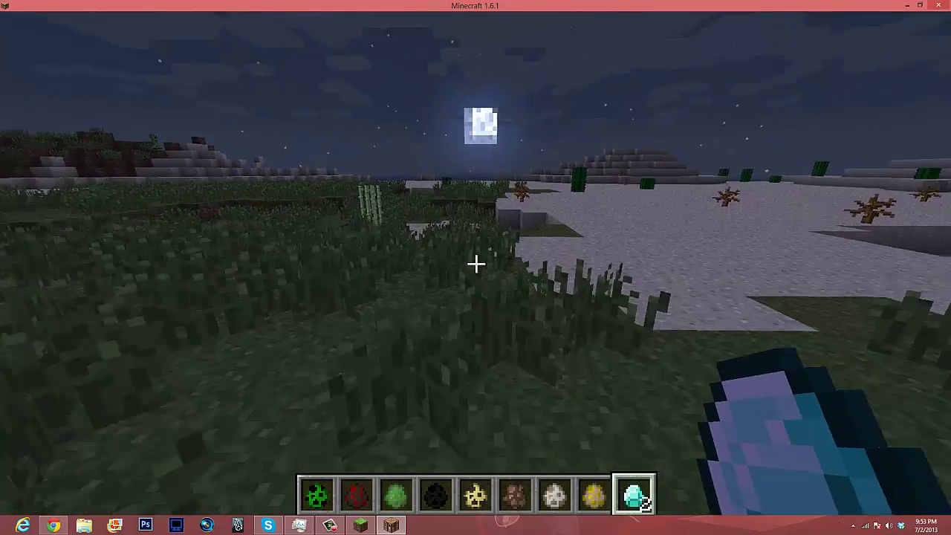
key(w)
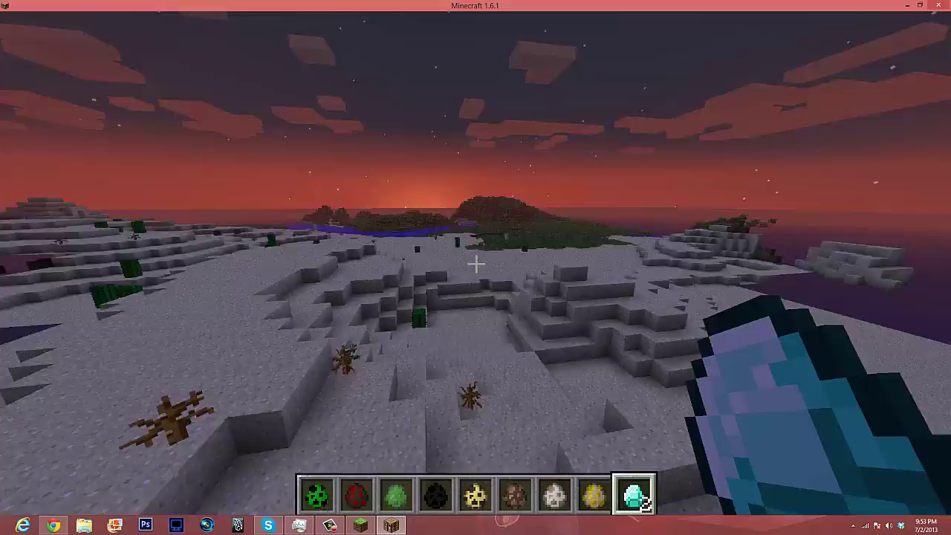
key(w)
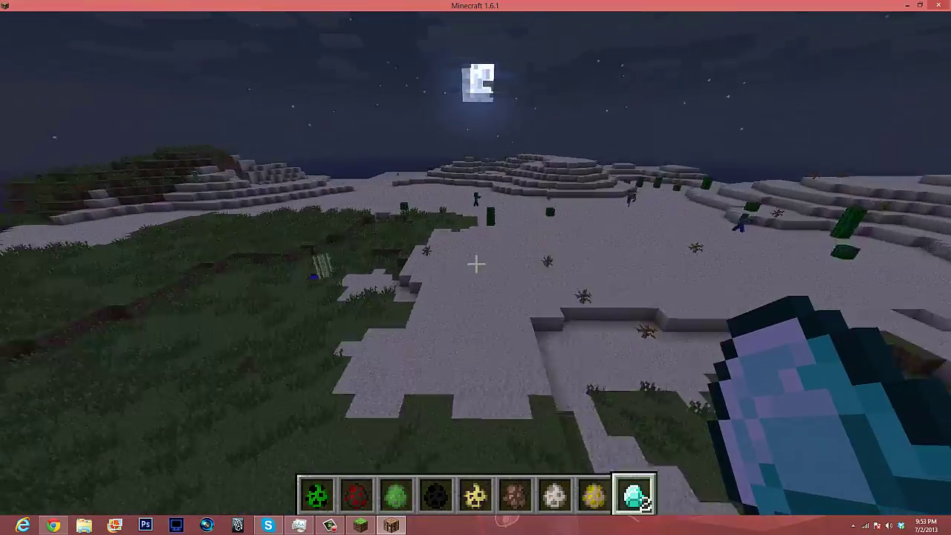
key(w)
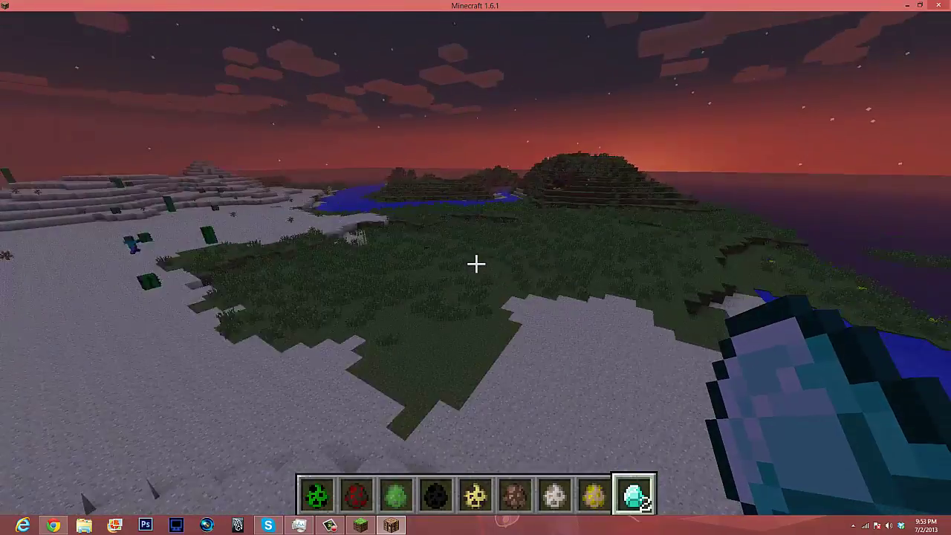
key(w)
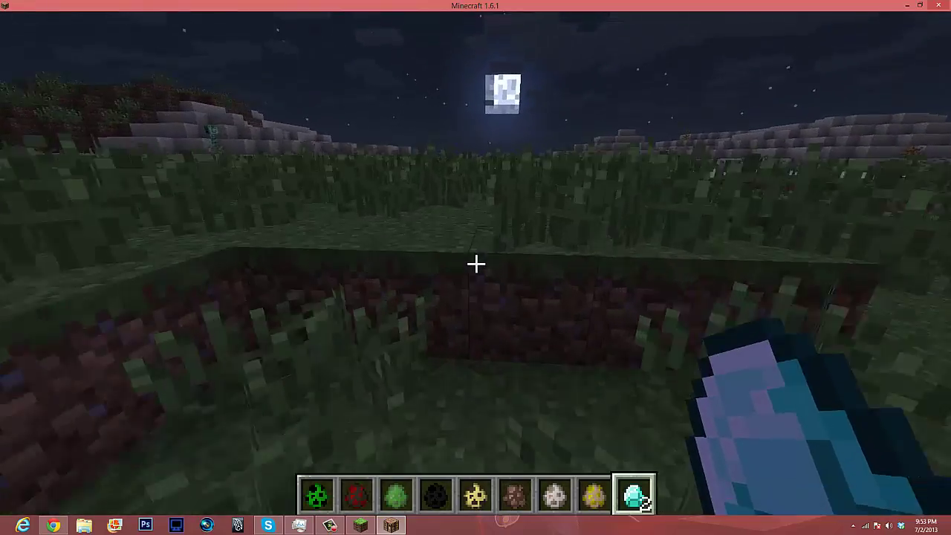
key(w)
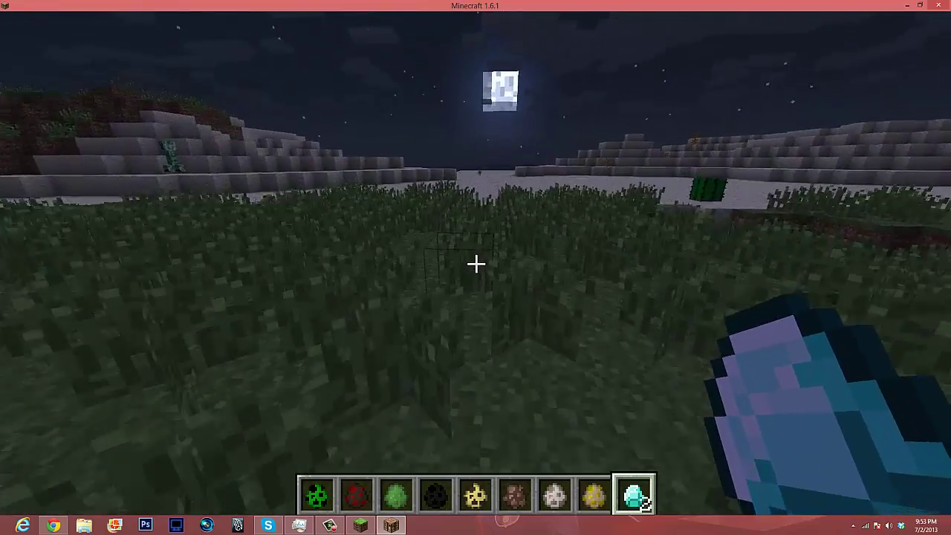
key(w)
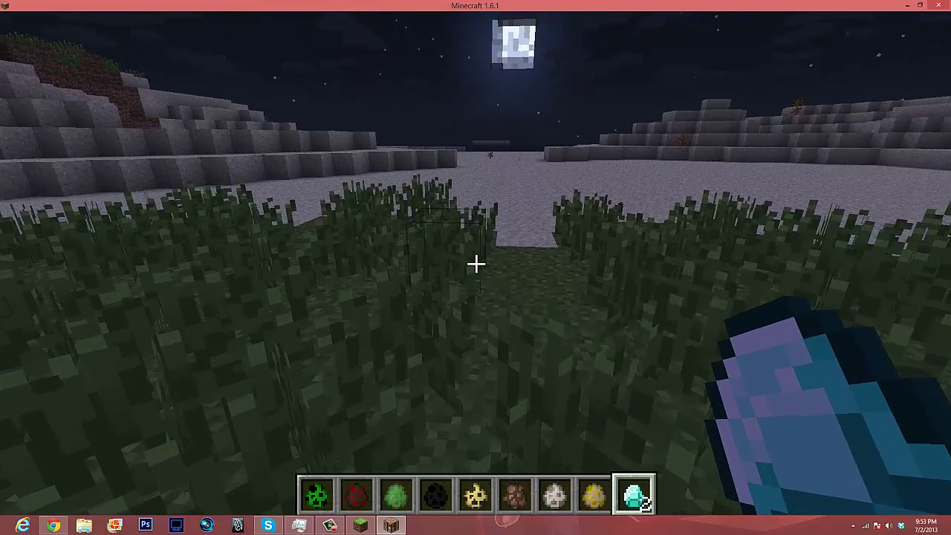
key(Escape)
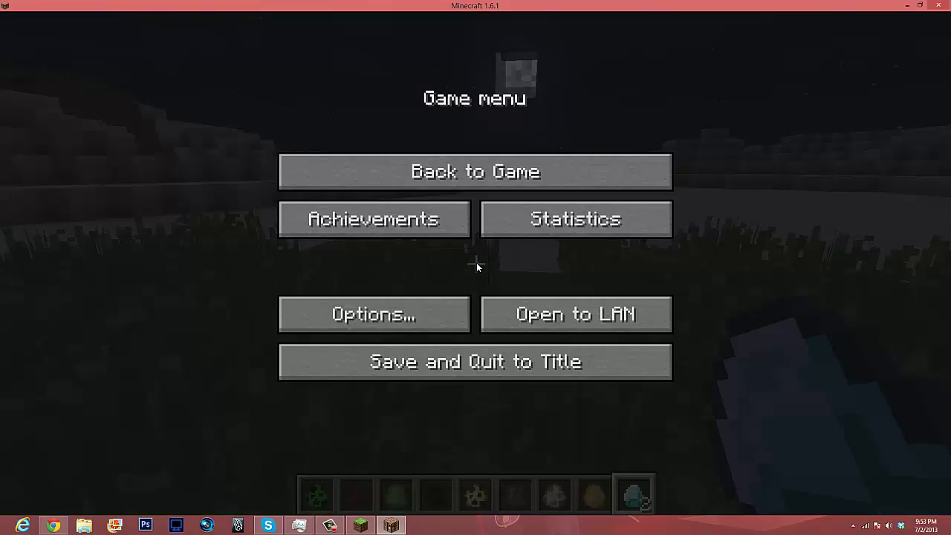
Step: Save and quit the world to the title screen, then quit Minecraft
click(476, 366)
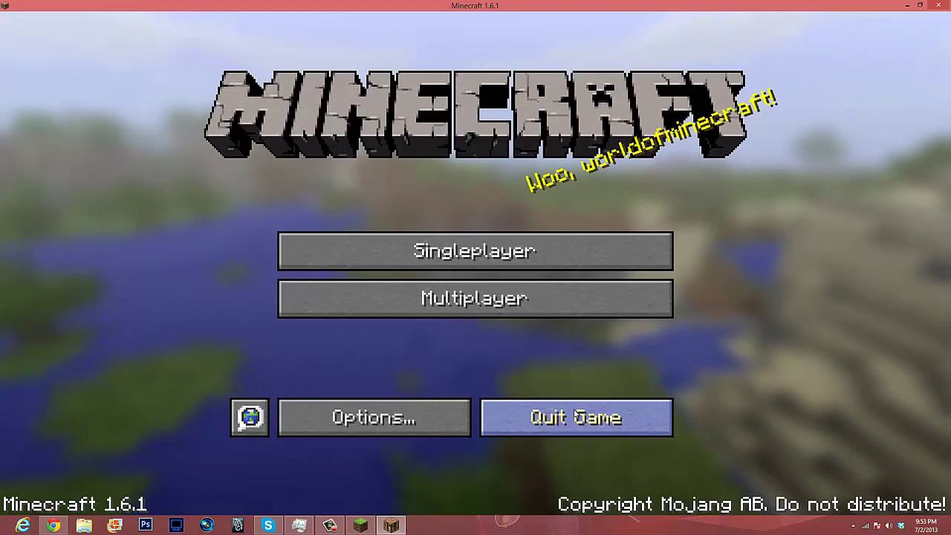
click(577, 417)
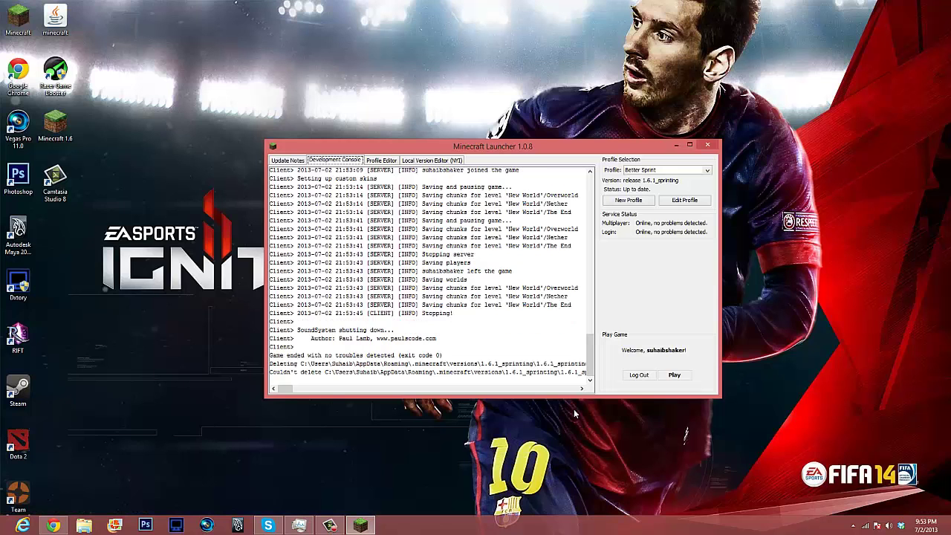
Step: Close the Minecraft Launcher window
click(704, 142)
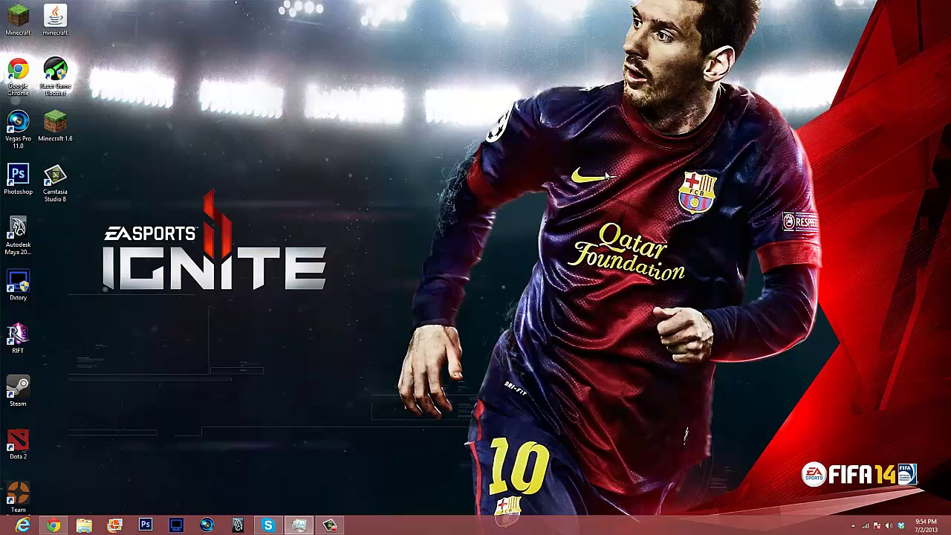